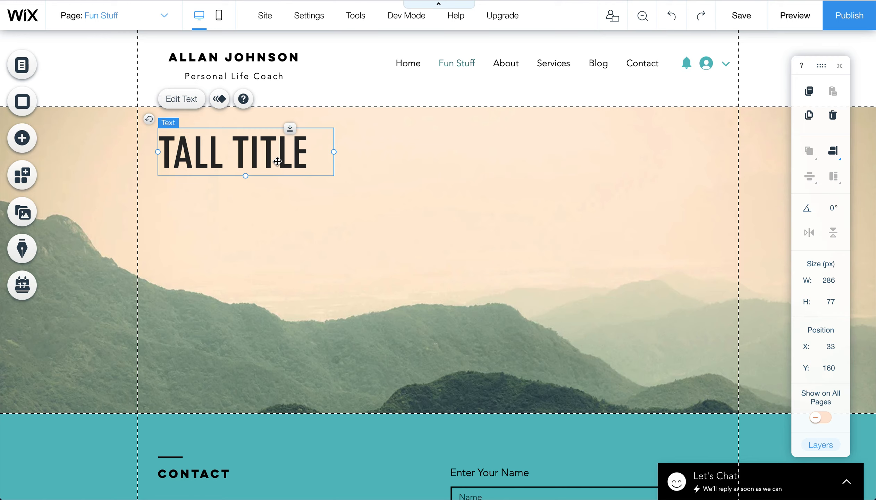
# - Move the "TALL TITLE" text to X 30, Y 161 and replace its wording with "Fun Stuff Section"
pyautogui.moveTo(261, 159)
pyautogui.mouseDown()
pyautogui.moveTo(385, 150)
pyautogui.moveTo(251, 157)
pyautogui.mouseUp()
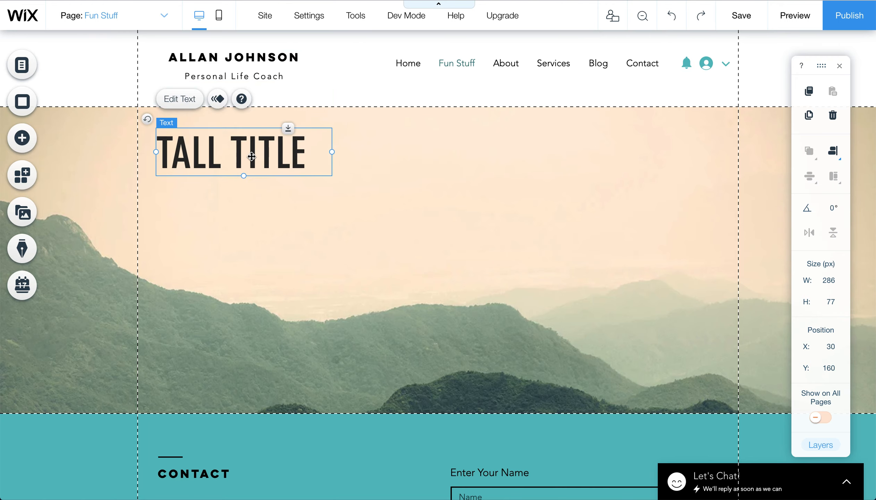
pyautogui.moveTo(318, 156); pyautogui.dragTo(319, 157)
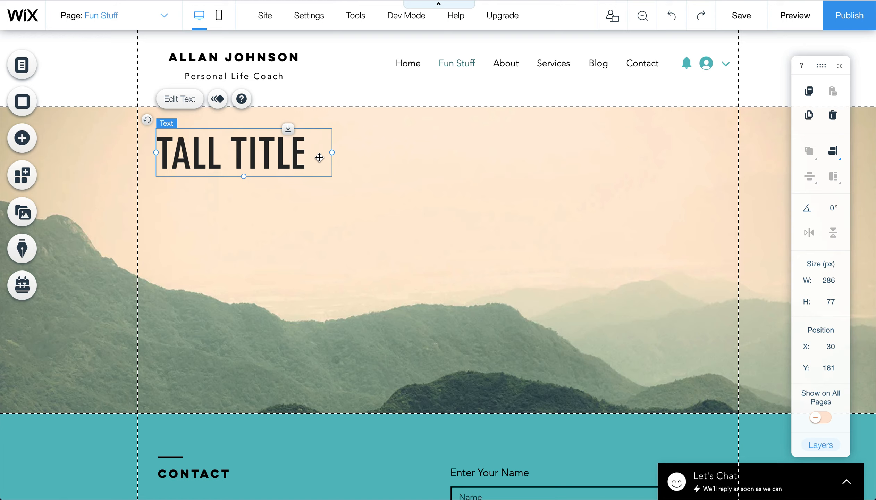
pyautogui.doubleClick(289, 156)
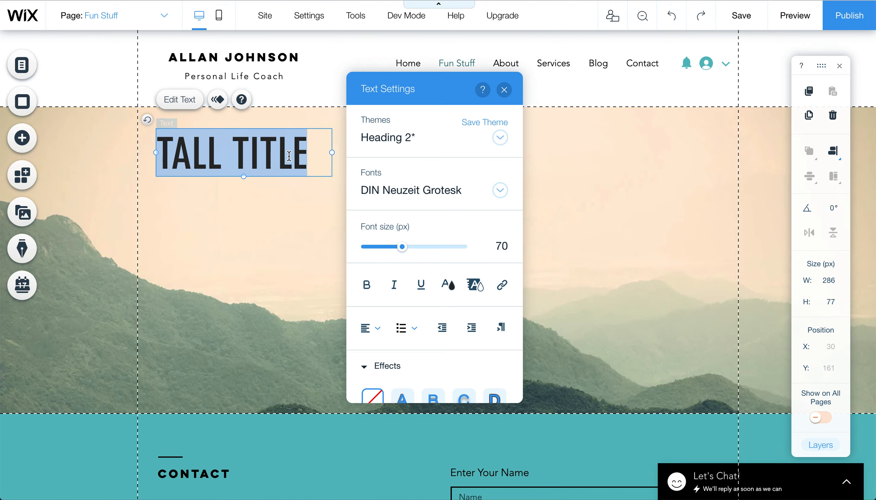
pyautogui.write('Fun S')
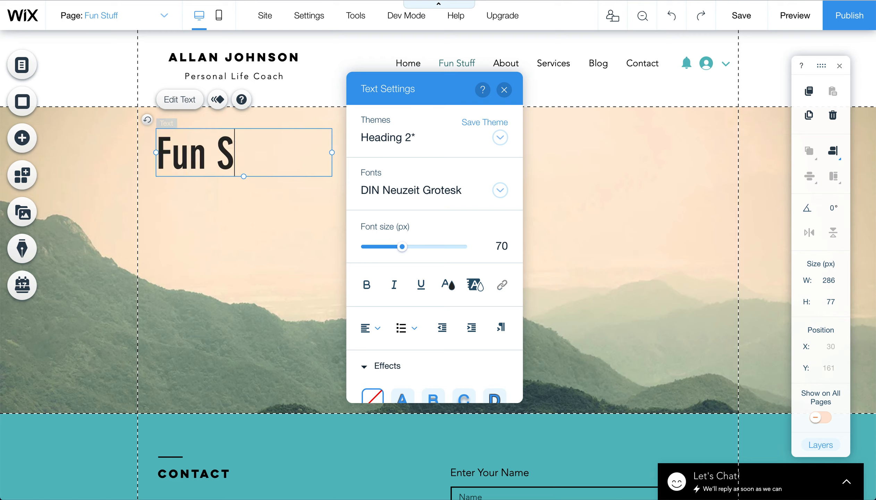
pyautogui.write('tuff Sec')
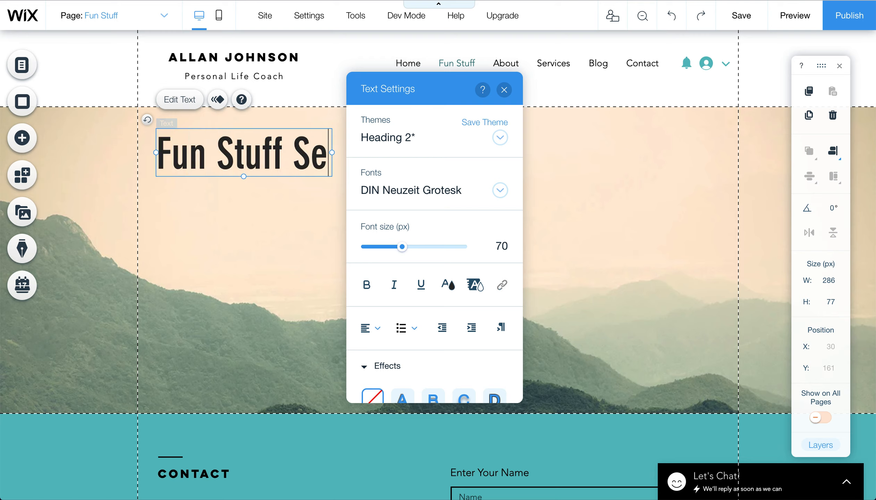
pyautogui.press('BackSpace')
pyautogui.press('BackSpace')
pyautogui.press('BackSpace')
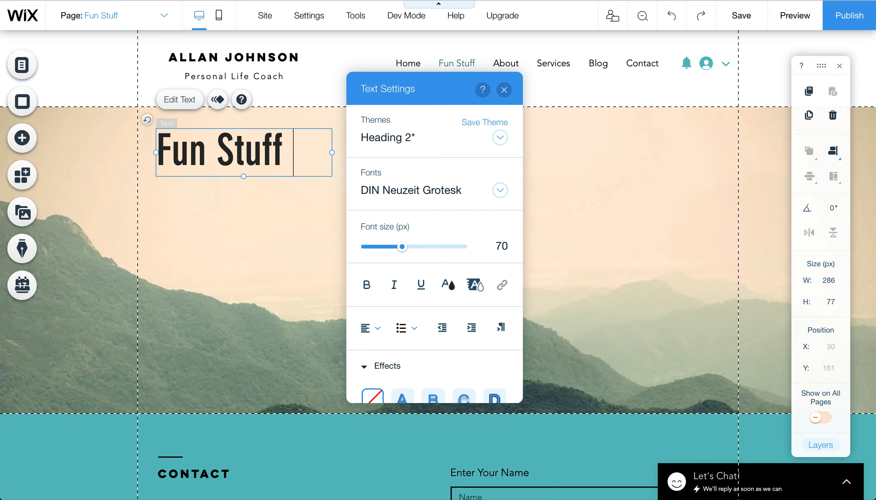
pyautogui.write('Se')
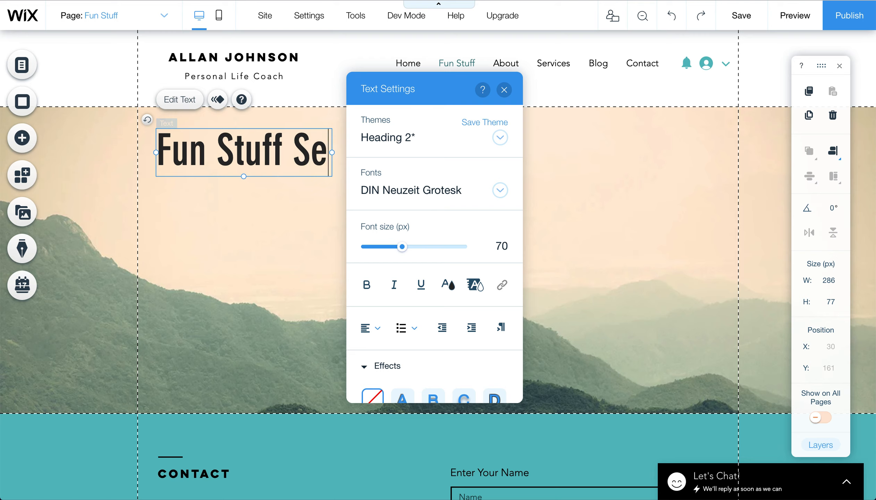
pyautogui.press('BackSpace')
pyautogui.press('BackSpace')
pyautogui.write('Section')
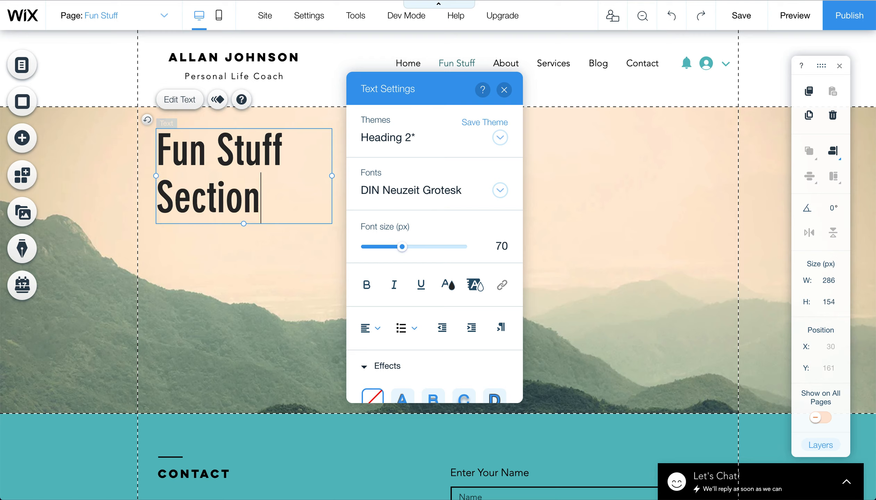
pyautogui.click(306, 243)
# - Widen the title's text box to about 917 px so the heading fits on one line
pyautogui.click(256, 172)
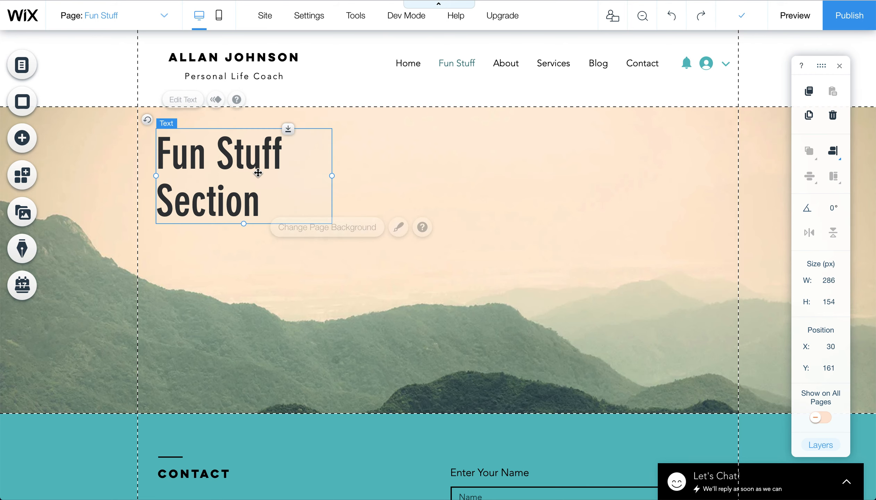
pyautogui.moveTo(331, 176); pyautogui.dragTo(718, 159)
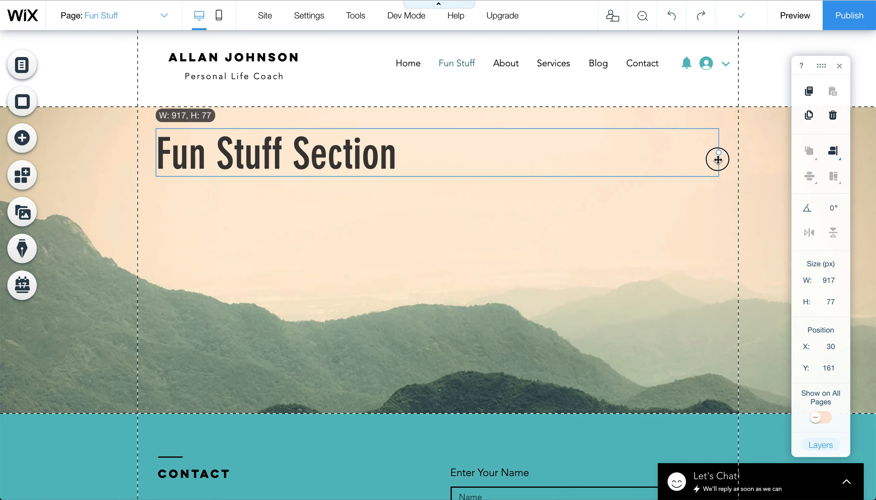
pyautogui.click(655, 210)
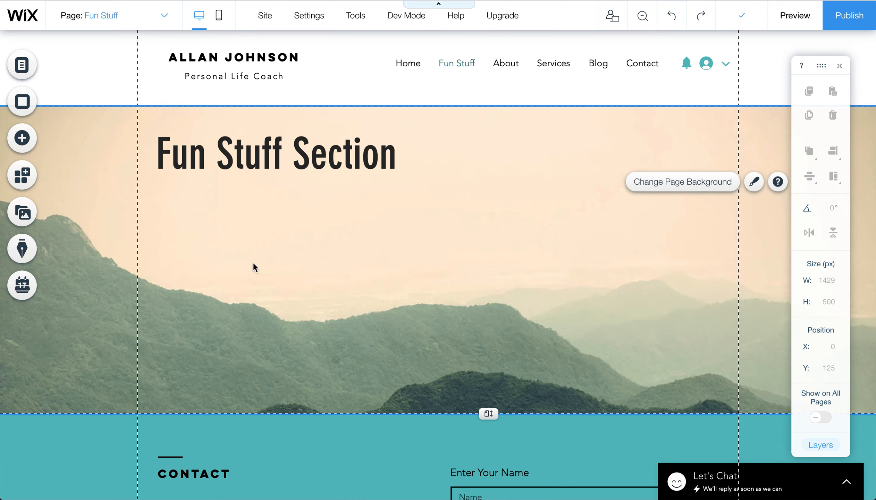
# - Add the Avenir Light paragraph text element to the Fun Stuff page
pyautogui.click(22, 141)
pyautogui.click(179, 104)
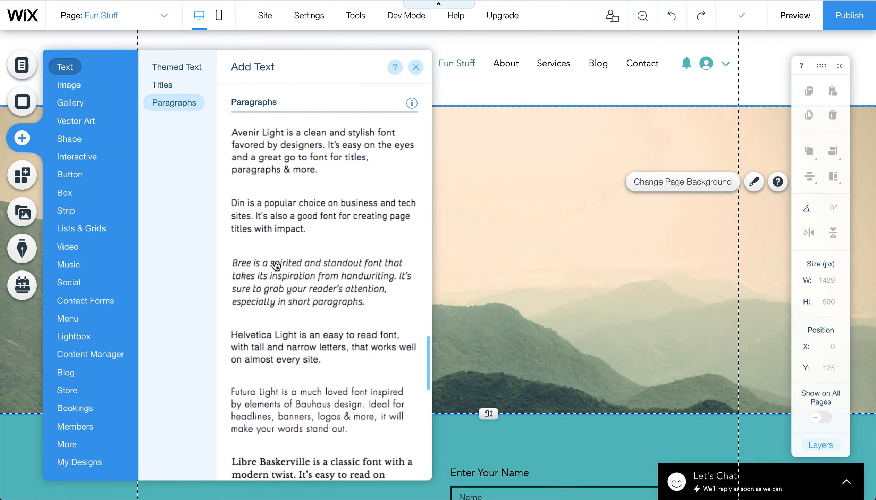
pyautogui.scroll(-10, 276, 266)
pyautogui.scroll(4, 277, 253)
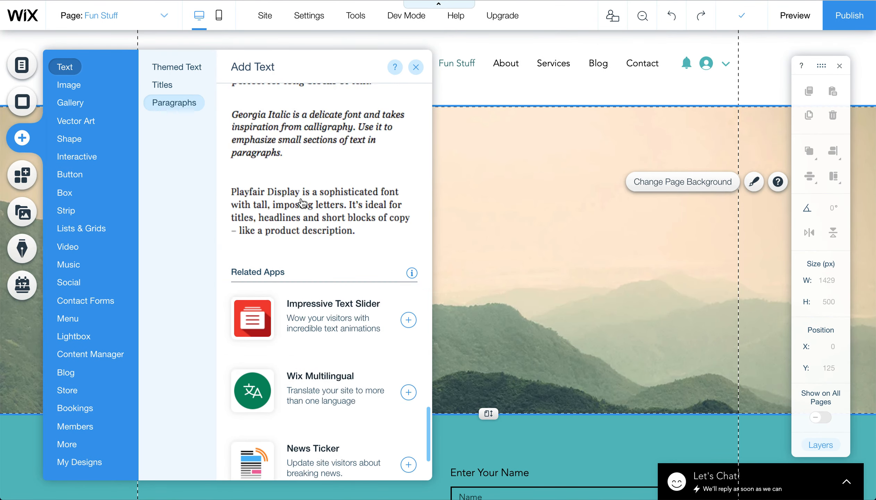
pyautogui.scroll(10, 301, 203)
pyautogui.scroll(-1, 287, 326)
pyautogui.scroll(10, 287, 323)
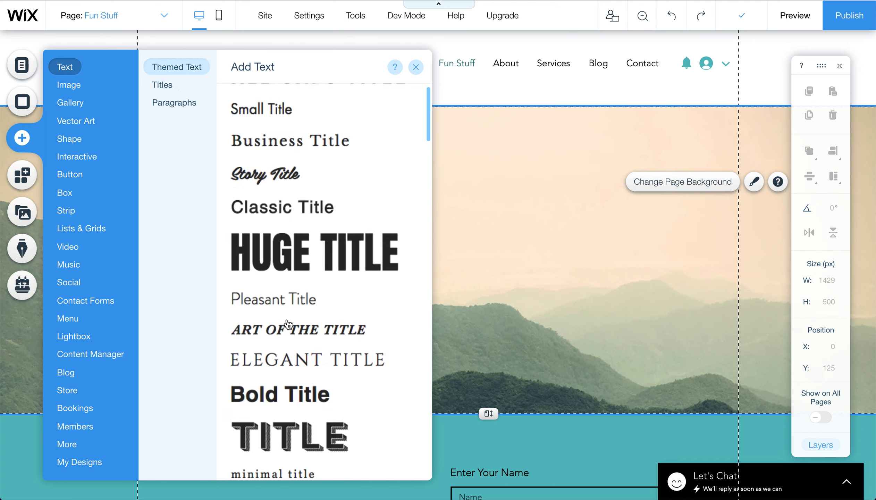
pyautogui.scroll(-5, 288, 324)
pyautogui.scroll(-15, 289, 259)
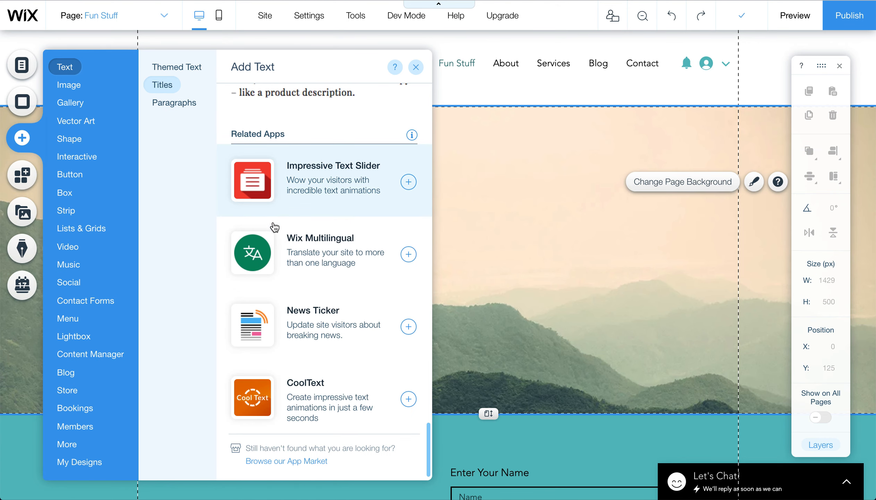
pyautogui.click(171, 104)
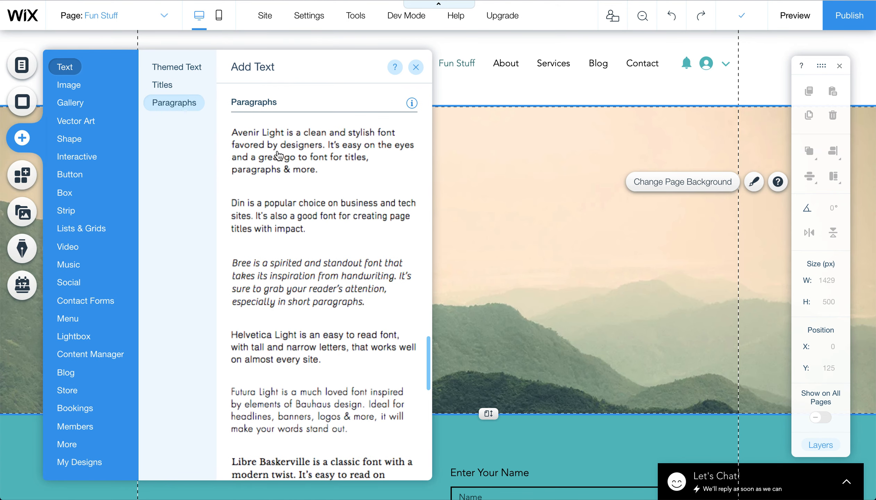
pyautogui.click(277, 155)
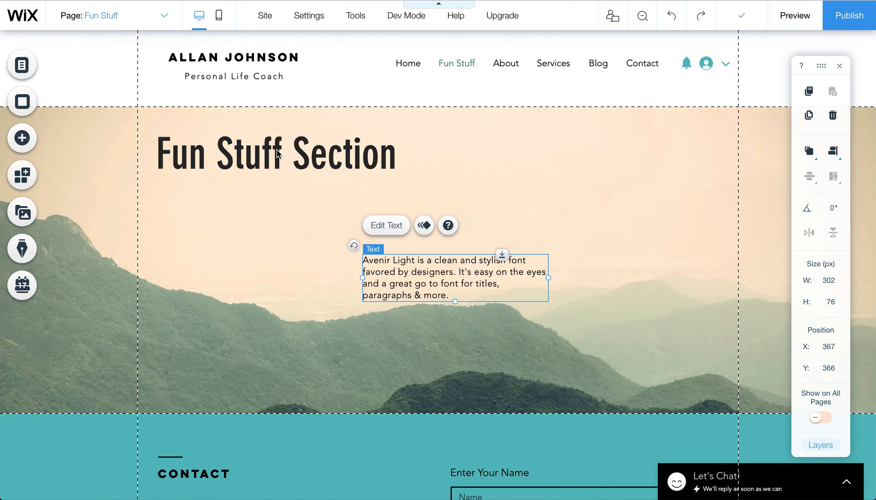
# - Place the paragraph beneath the title at X 30, Y 259 and enlarge its box to about 474 by 295 px
pyautogui.moveTo(453, 274); pyautogui.dragTo(245, 210)
pyautogui.moveTo(345, 212); pyautogui.dragTo(447, 212)
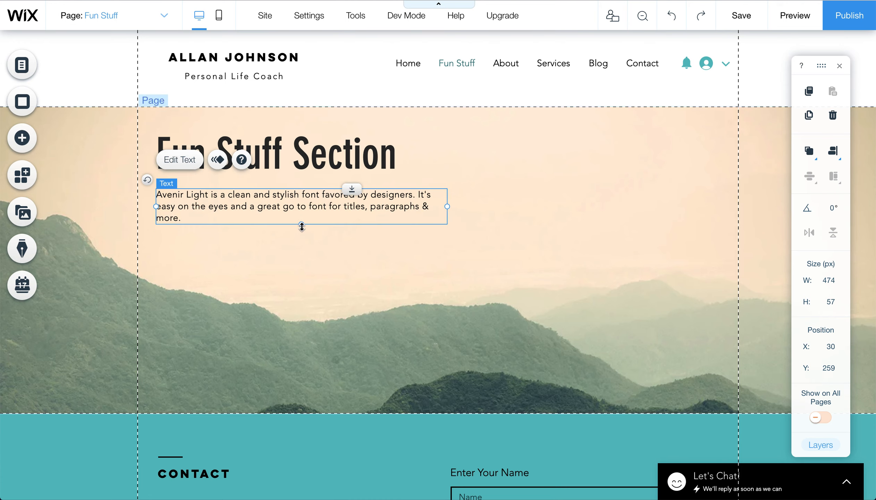
pyautogui.moveTo(301, 226); pyautogui.dragTo(301, 370)
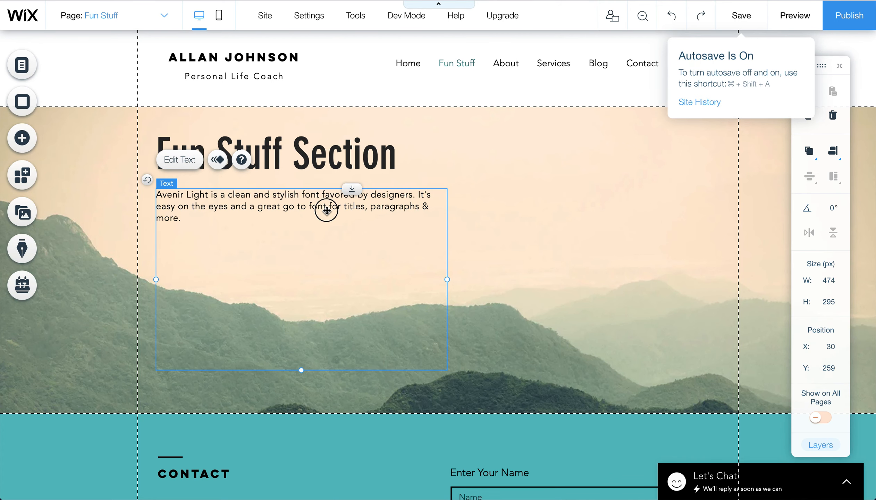
# - Replace the paragraph's sample text with placeholder copy beginning "Lorem ipsum dolor sit amet, consectetur adipiscing elit."
pyautogui.doubleClick(326, 211)
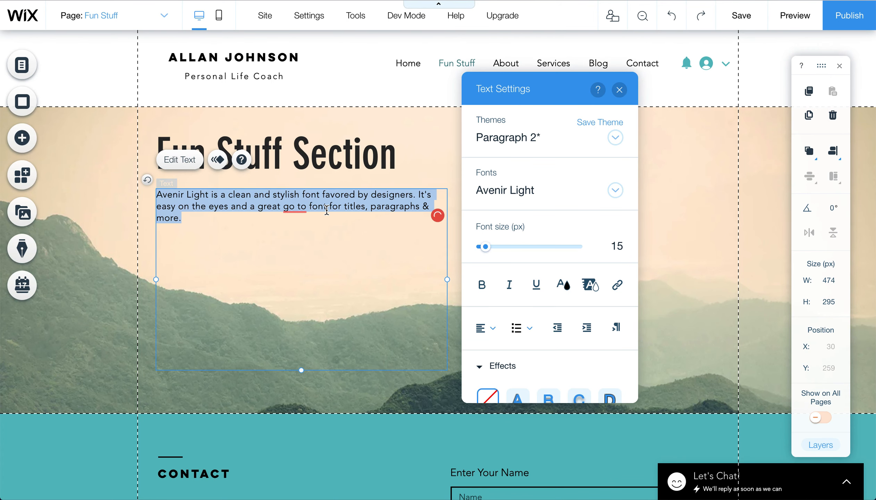
pyautogui.write('Lorem ipsum dolor sit amet, consectetur adipiscing elit. Pellentesque sollicitudin dignissim lectus, viverra porta ante placerat et. Aliquam mollis felis sit amet sagittis elementum. Sed placerat enim eu consectetur condimentum. Donec blandit ut massa at fringilla. Etiam pellentesque mauris ac nibh fringilla, dapibus elementum felis consectetur. Sed et gravida ex, quis bibendum eros. Vestibulum ante ipsum primis in faucibus orci luctus et ultrices posuere cubilia curae; Aliquam id ligula scelerisque mauris vehicula pellentesque. Vivamus laoreet volutpat diam vestibulum imperdiet. Phasellus nec commodo dui.')
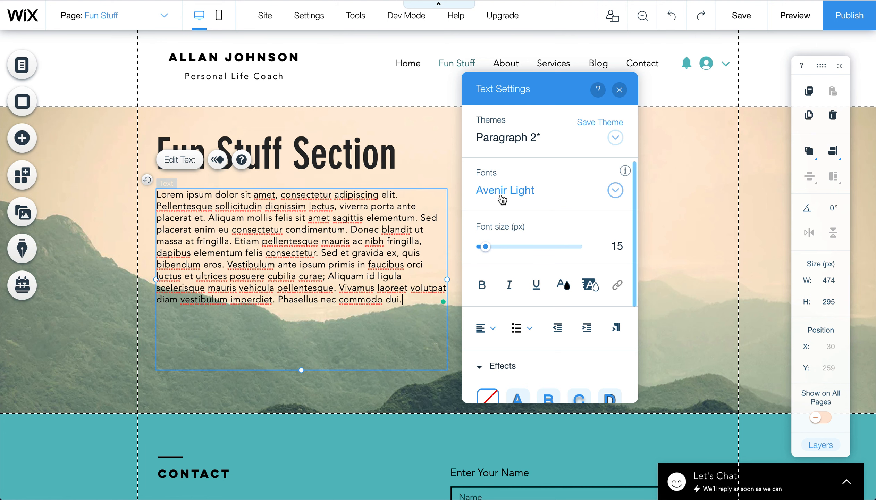
pyautogui.click(425, 163)
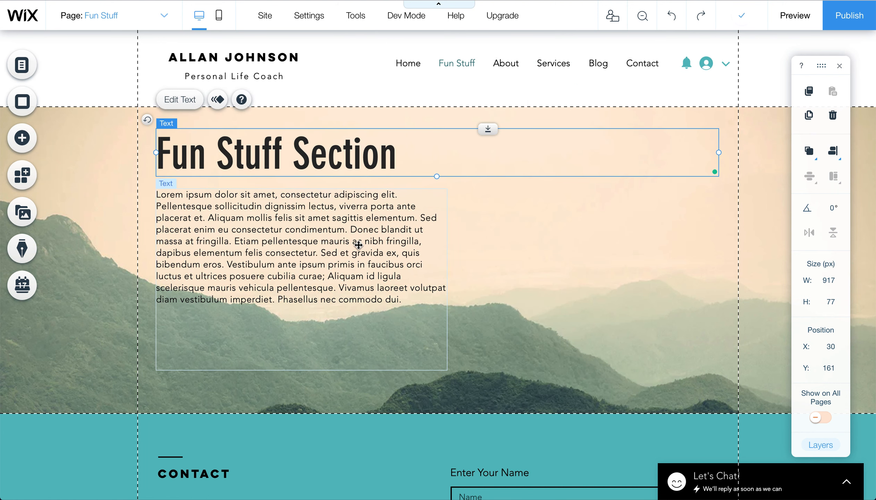
# - Make all of the Lorem ipsum paragraph text bold
pyautogui.click(357, 289)
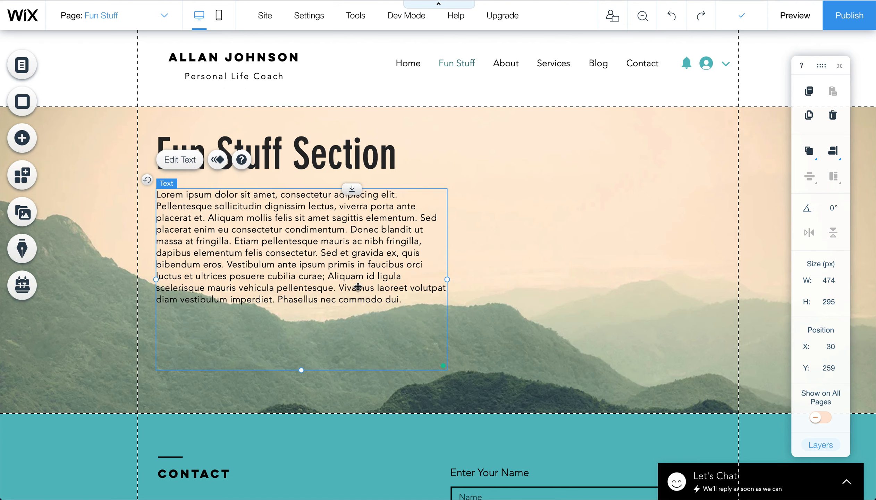
pyautogui.doubleClick(358, 278)
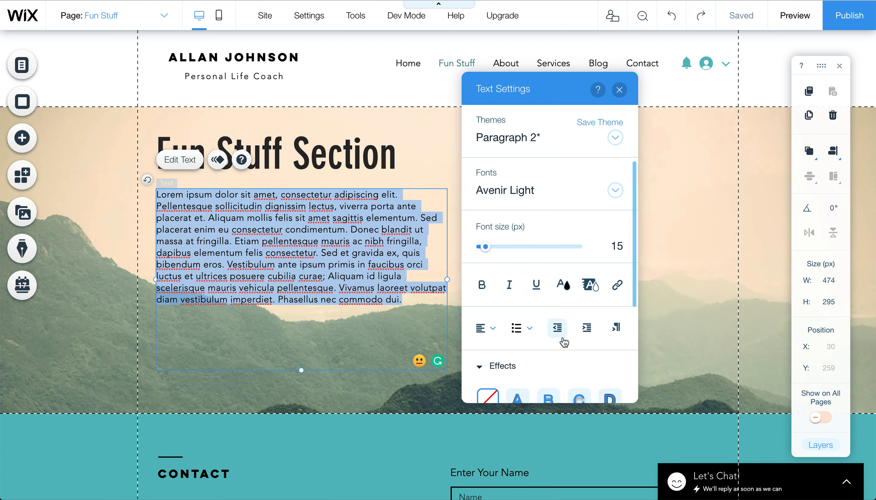
pyautogui.click(482, 284)
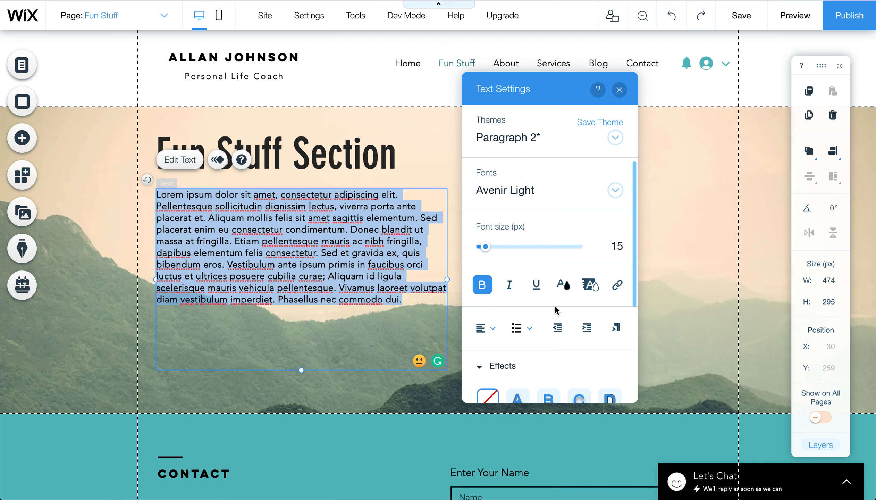
# - Set the paragraph's custom line spacing to 1.7 and finish editing the text
pyautogui.scroll(-4, 566, 340)
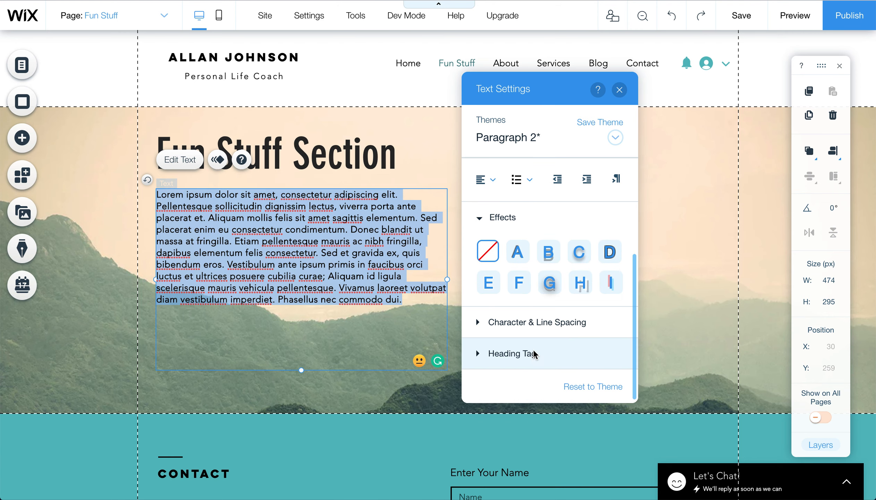
pyautogui.click(581, 320)
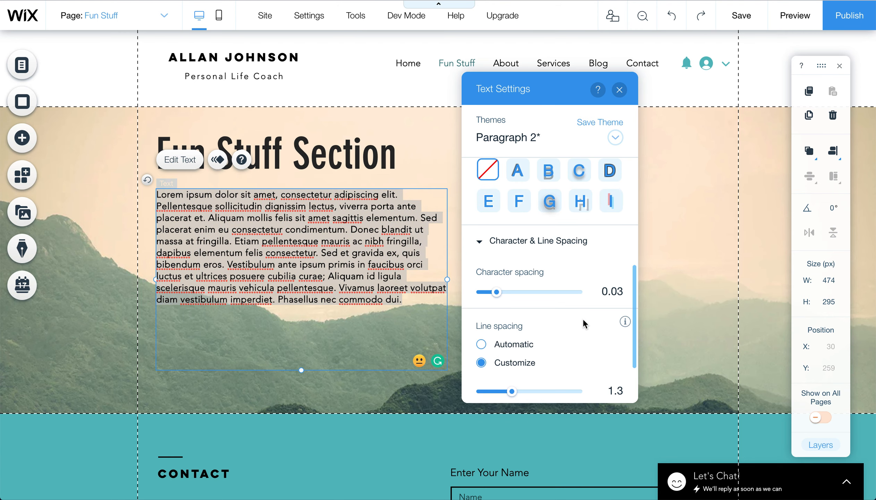
pyautogui.scroll(-2, 577, 341)
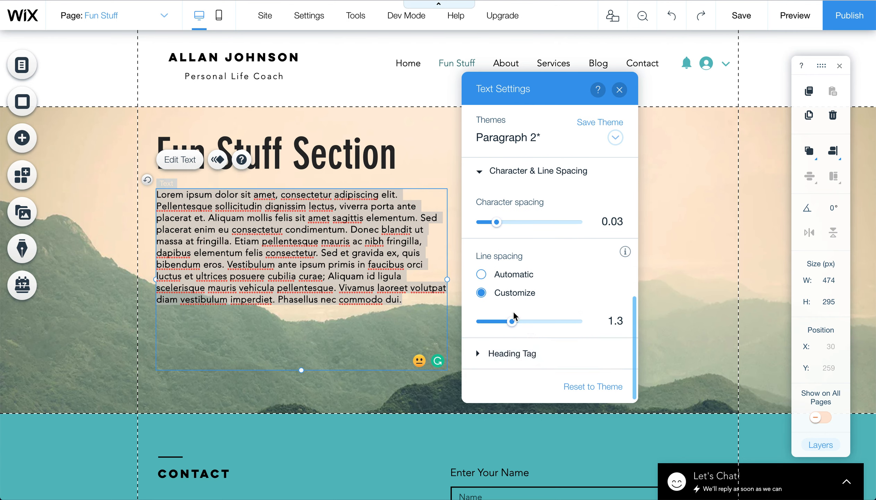
pyautogui.click(515, 323)
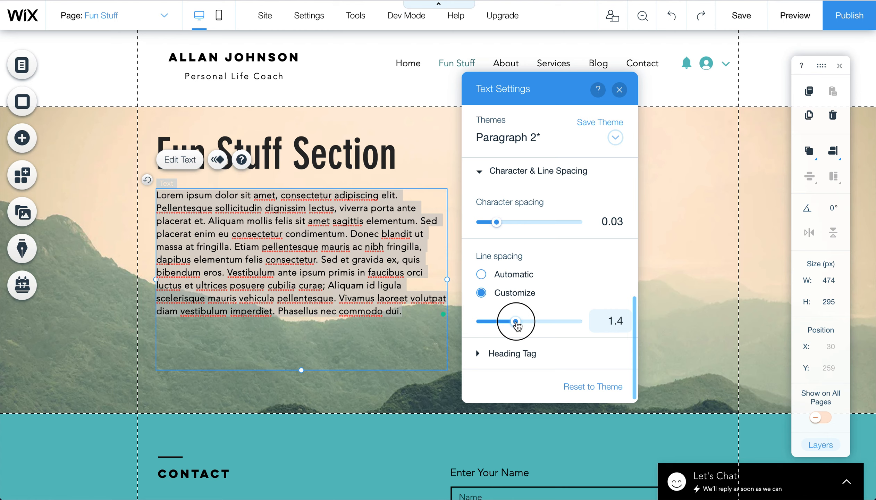
pyautogui.moveTo(518, 326); pyautogui.dragTo(524, 324)
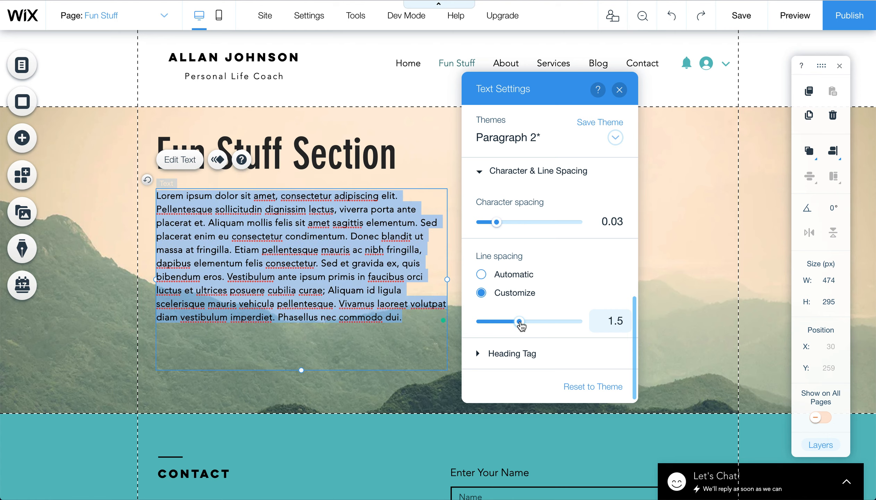
pyautogui.click(523, 324)
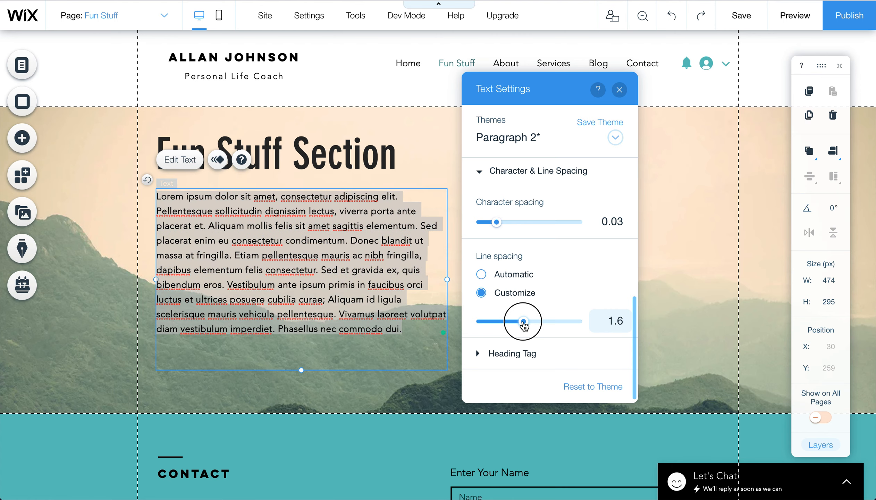
pyautogui.moveTo(522, 323); pyautogui.dragTo(526, 321)
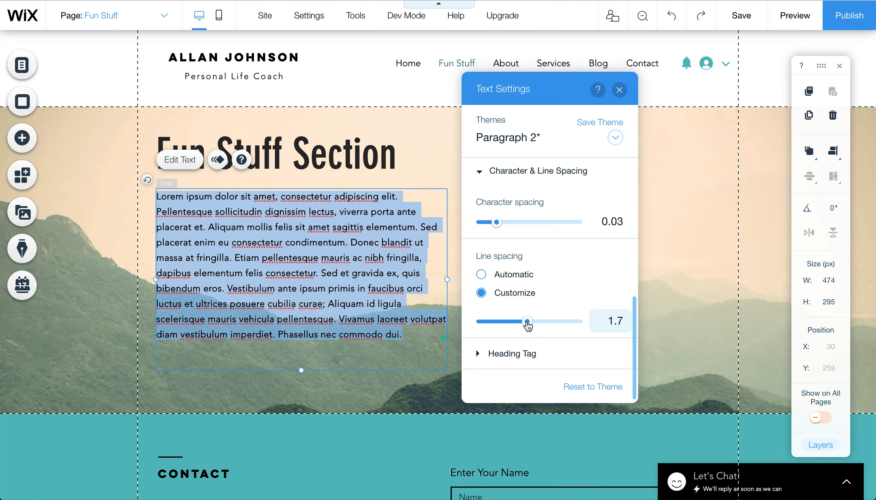
pyautogui.click(667, 256)
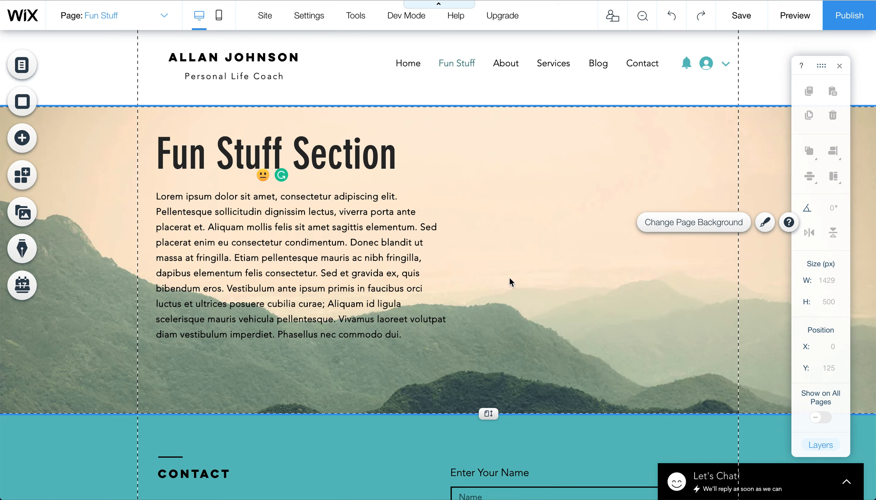
# - Look through the media library's upload sources, free Wix images and videos, and Shutterstock images
pyautogui.click(23, 139)
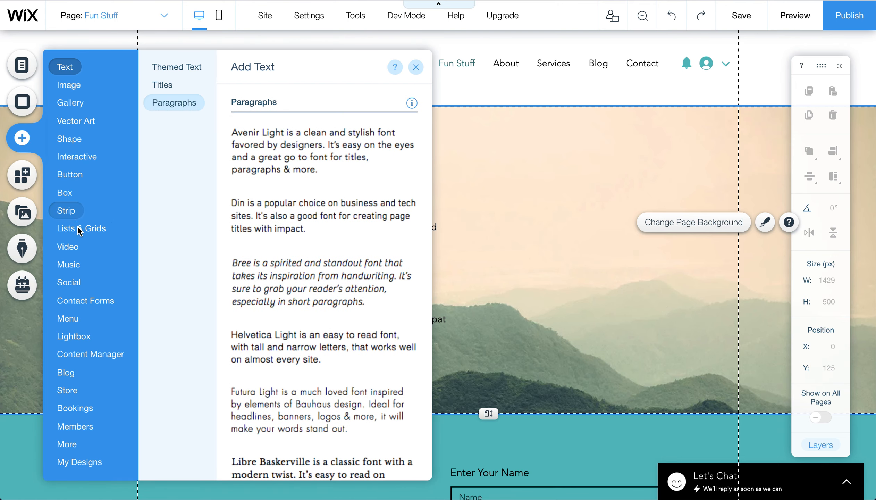
pyautogui.click(23, 216)
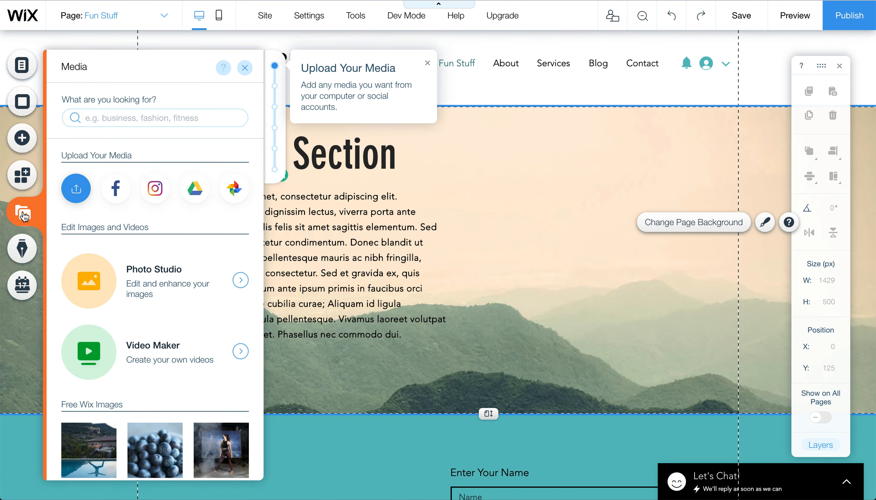
pyautogui.scroll(-6, 146, 300)
pyautogui.moveTo(148, 298)
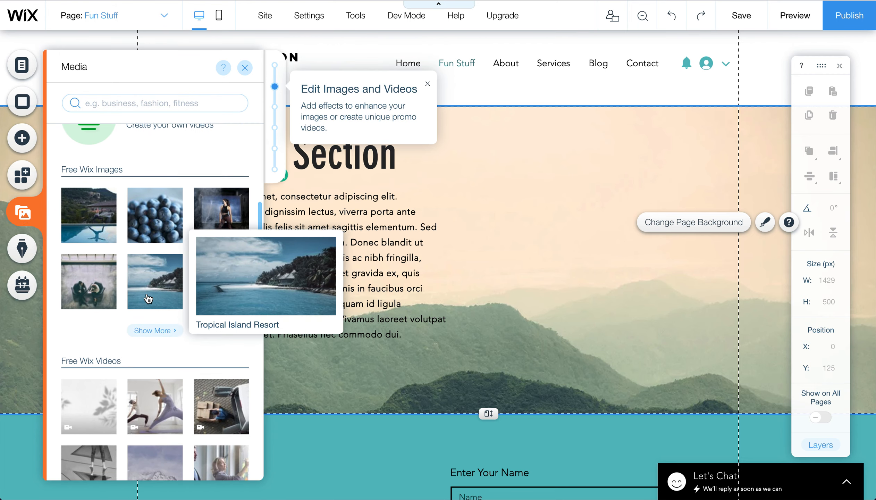
pyautogui.scroll(1, 149, 298)
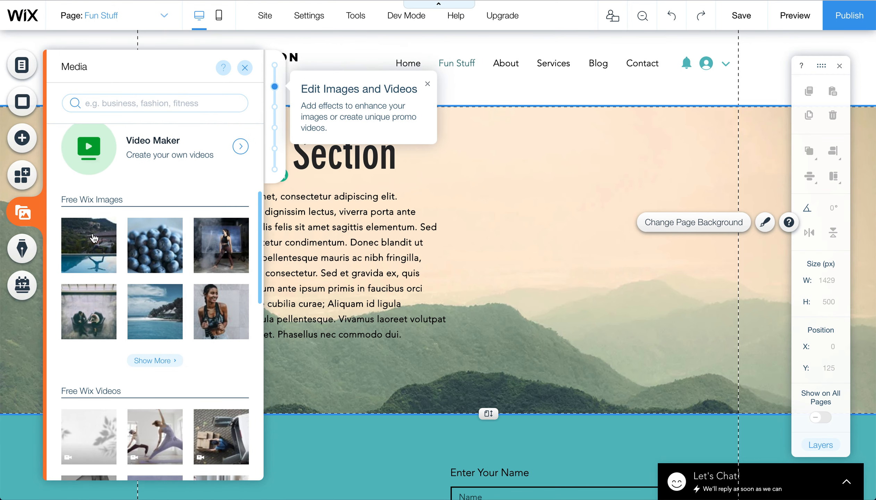
pyautogui.scroll(-1, 145, 313)
pyautogui.moveTo(144, 314)
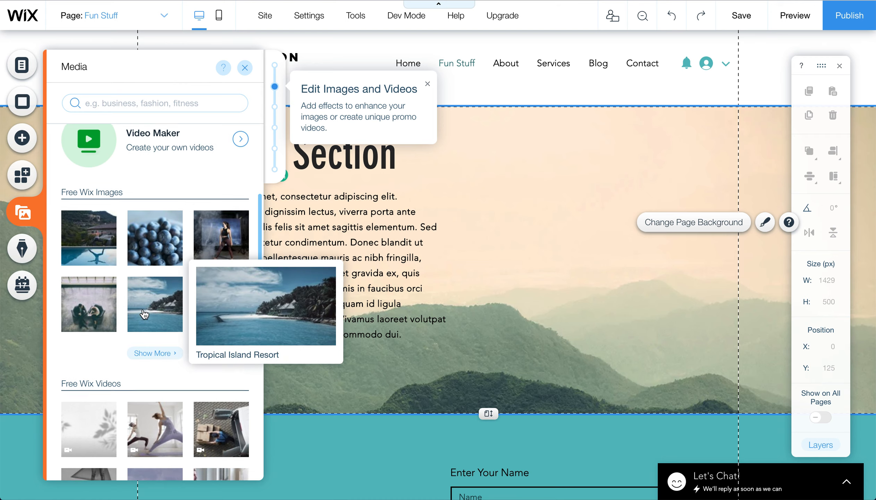
pyautogui.scroll(-5, 144, 313)
pyautogui.scroll(-1, 144, 313)
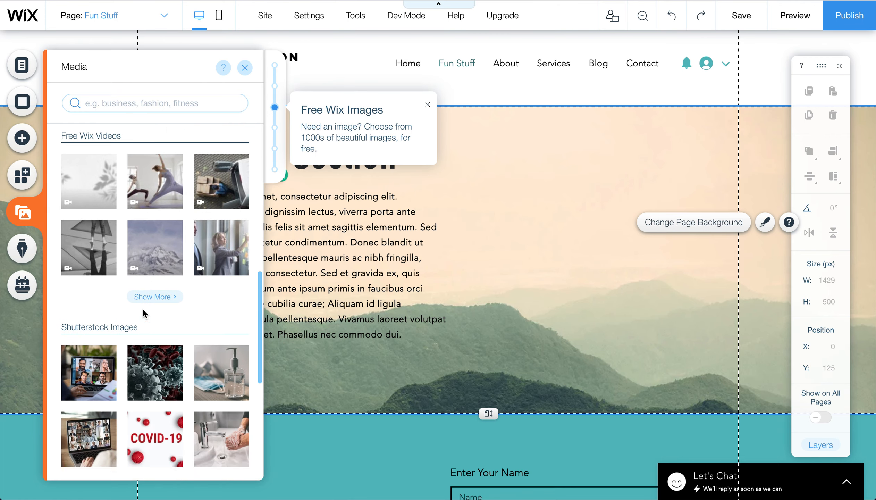
pyautogui.scroll(-3, 143, 309)
pyautogui.scroll(10, 143, 309)
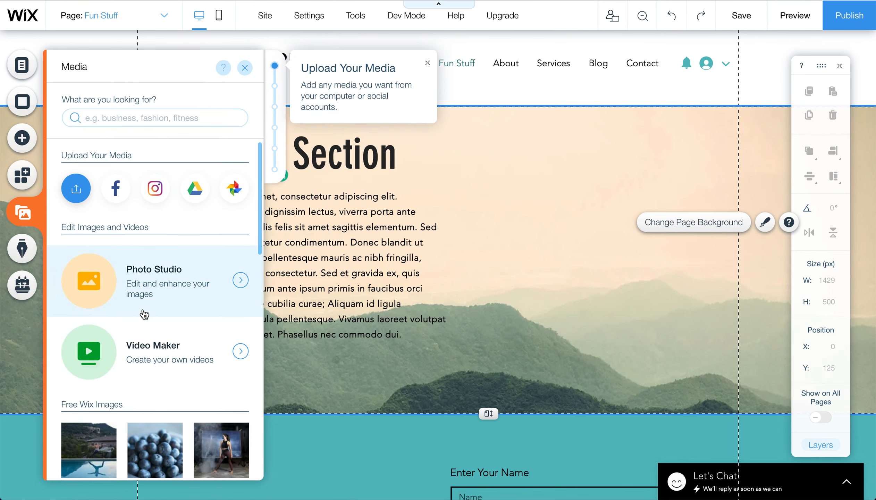
# - Search the media library for "fun" and open the full set of free Wix image results
pyautogui.click(206, 117)
pyautogui.write('fun')
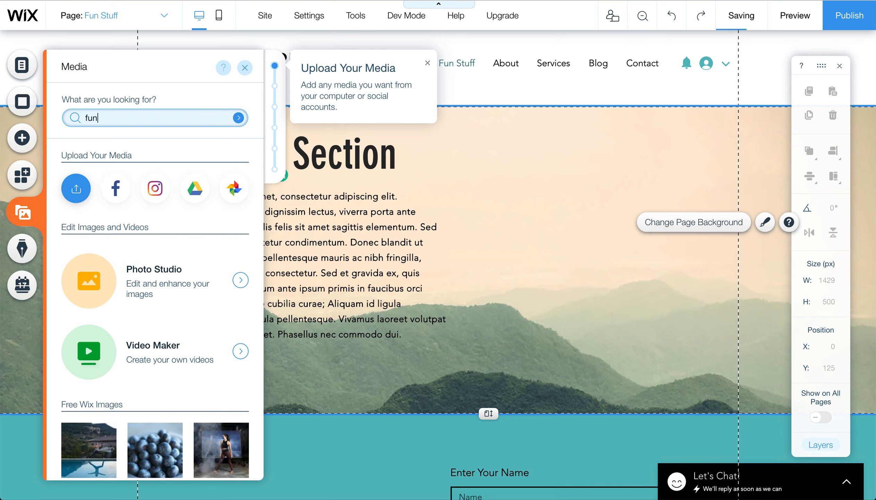
pyautogui.press('Return')
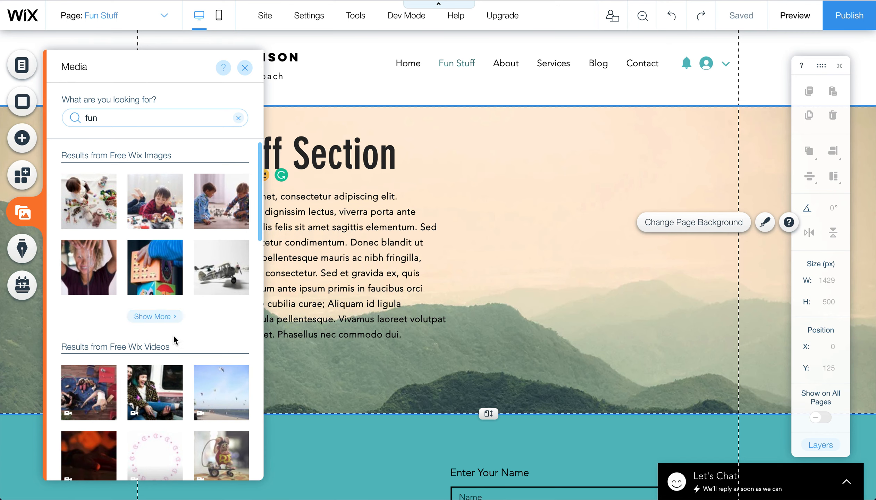
pyautogui.click(160, 315)
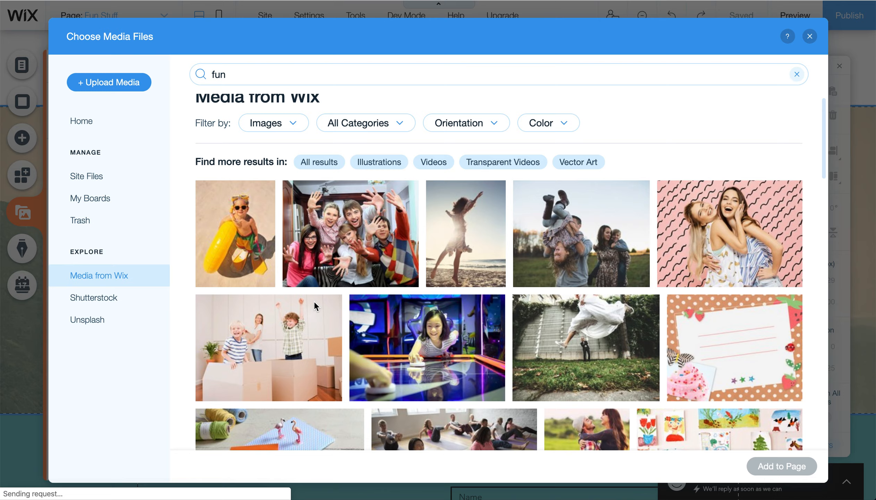
# - Find the "Mature Man Having Fun" image among the results and add it to the page
pyautogui.scroll(-4, 330, 339)
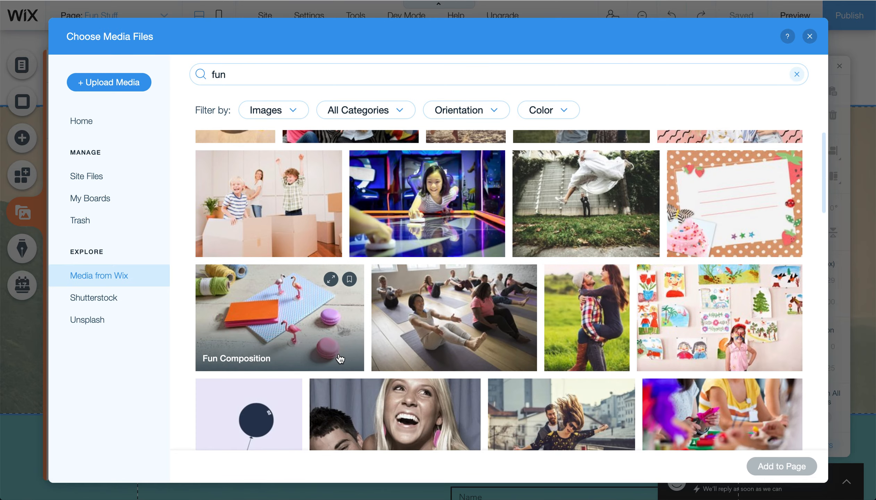
pyautogui.scroll(-3, 340, 358)
pyautogui.scroll(-4, 340, 358)
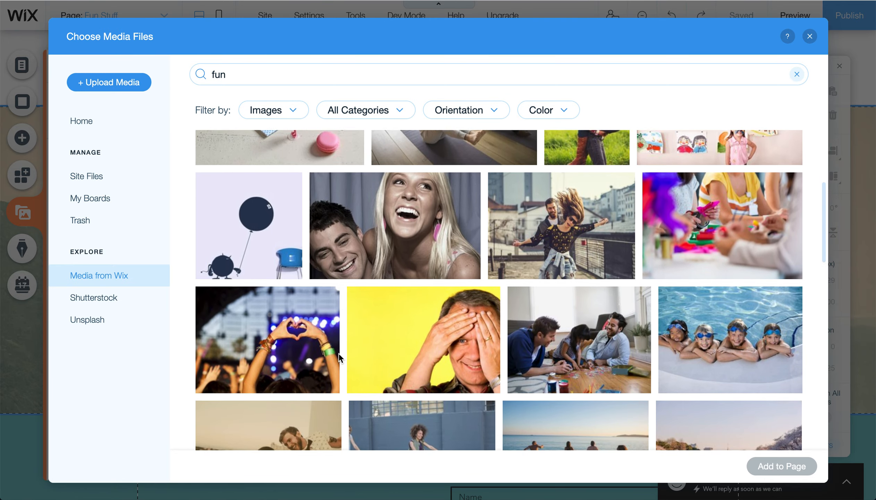
pyautogui.scroll(-4, 338, 352)
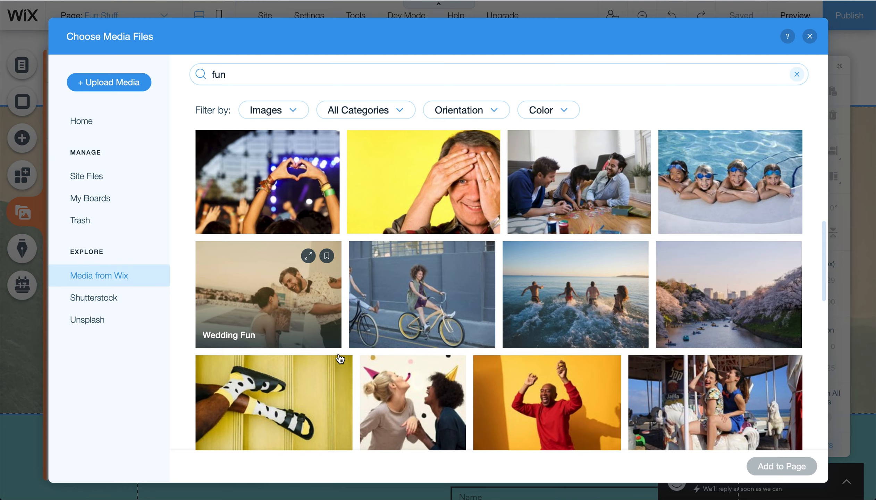
pyautogui.scroll(-3, 338, 352)
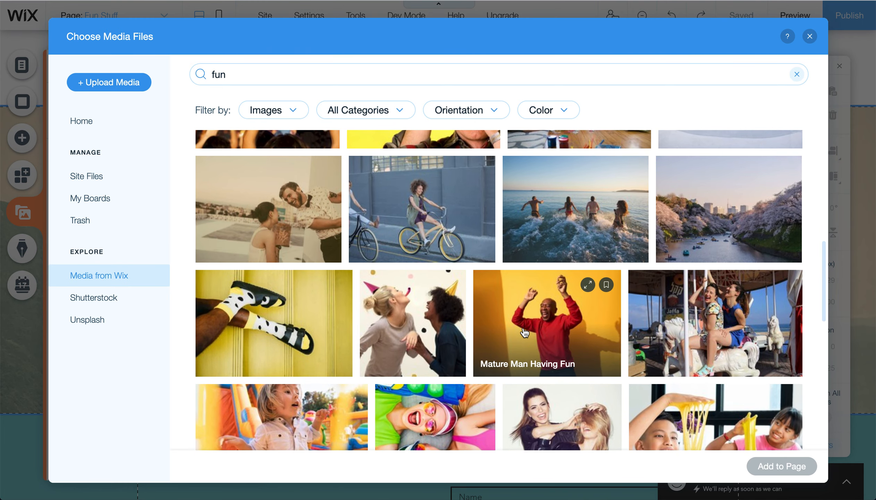
pyautogui.scroll(-6, 524, 332)
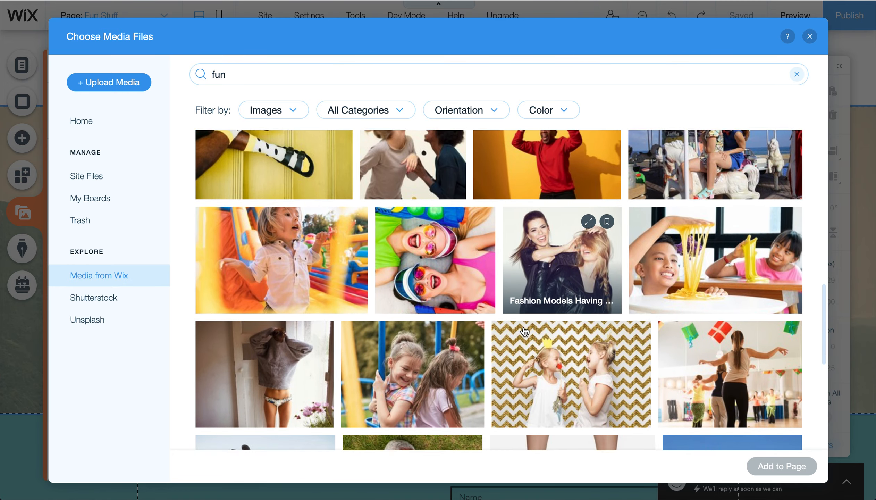
pyautogui.scroll(3, 524, 331)
pyautogui.click(538, 276)
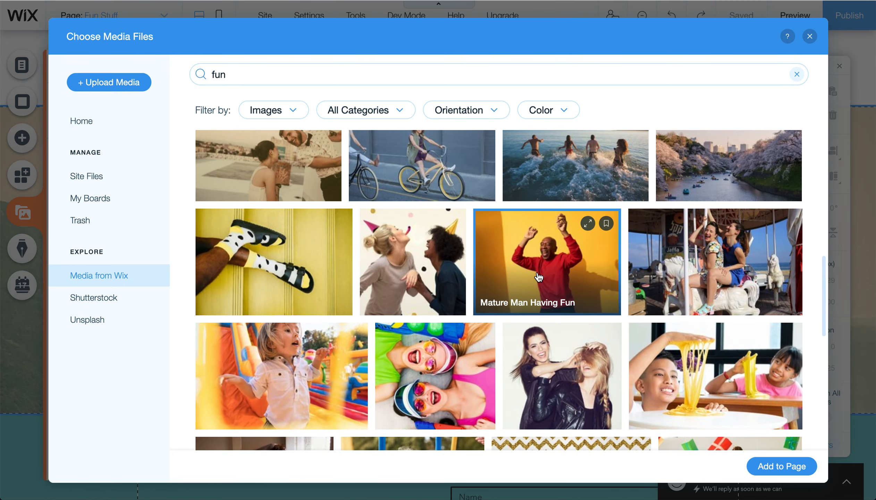
pyautogui.click(787, 469)
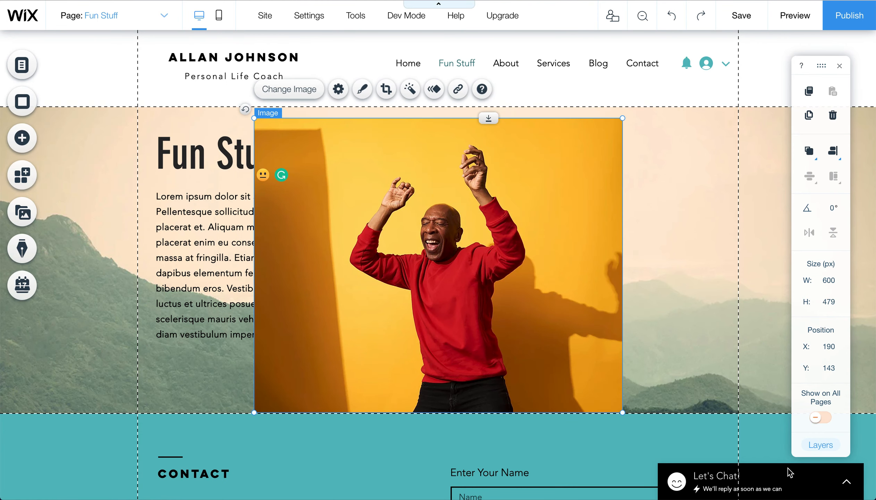
# - Shrink the image to about 435 by 348 px and place it beside the paragraph at X 539, Y 206
pyautogui.moveTo(579, 285); pyautogui.dragTo(667, 266)
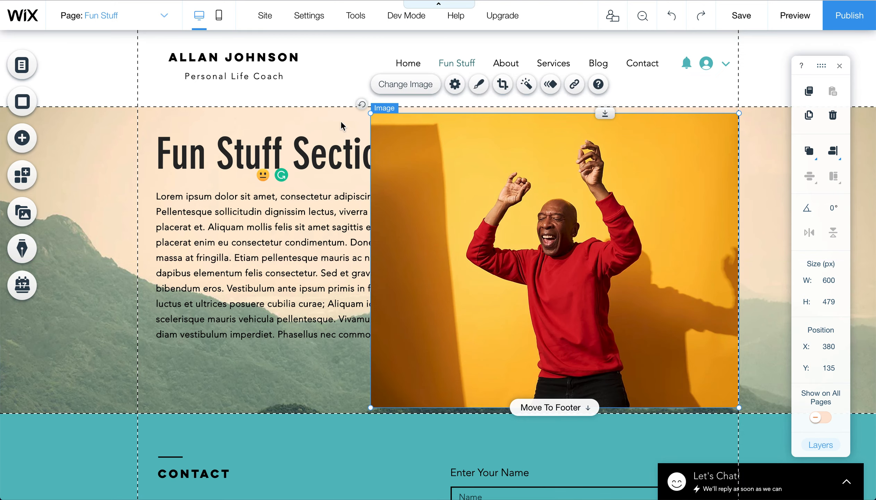
pyautogui.moveTo(424, 131); pyautogui.dragTo(494, 161)
pyautogui.moveTo(501, 230); pyautogui.dragTo(500, 197)
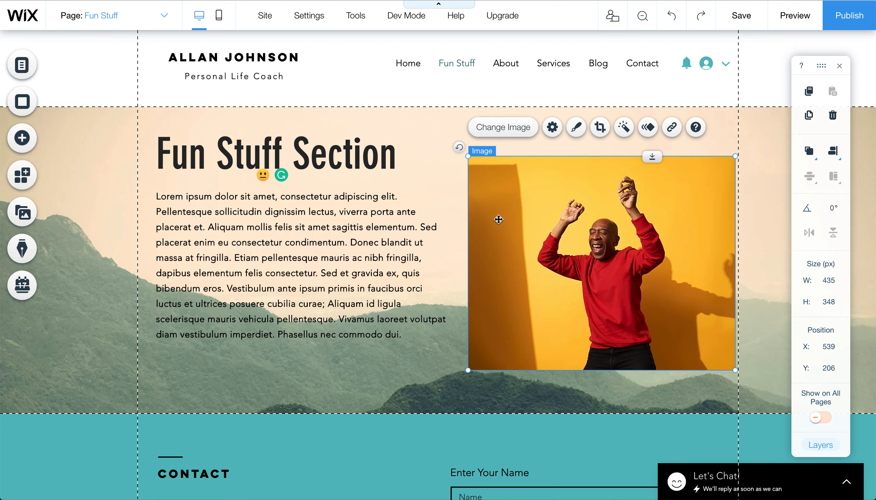
# - Deselect the image, preview the Fun Stuff page and return to editing
pyautogui.click(756, 356)
pyautogui.click(797, 15)
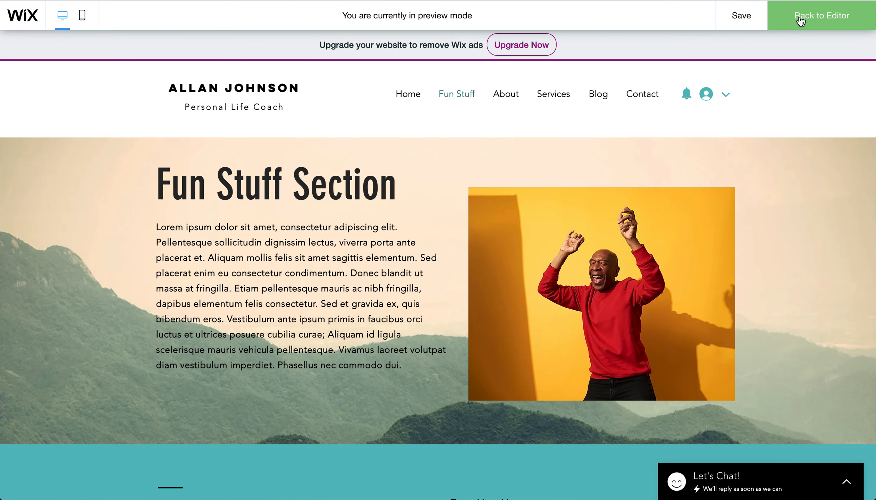
pyautogui.click(800, 19)
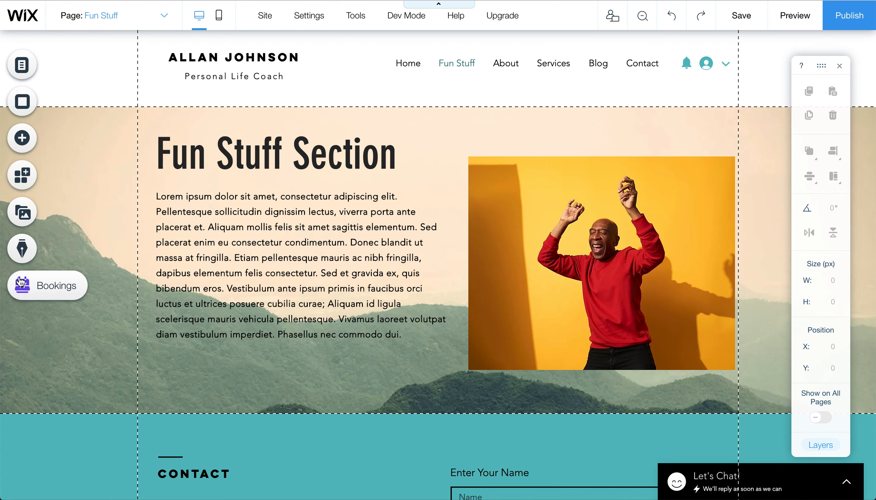
# - Add the Classic strip with the snowy forest video beneath the title, paragraph and image
pyautogui.click(22, 139)
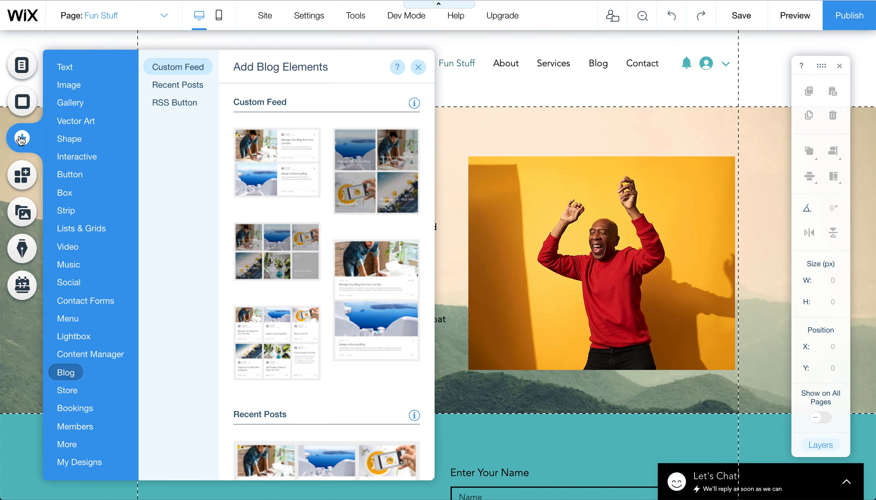
pyautogui.click(65, 210)
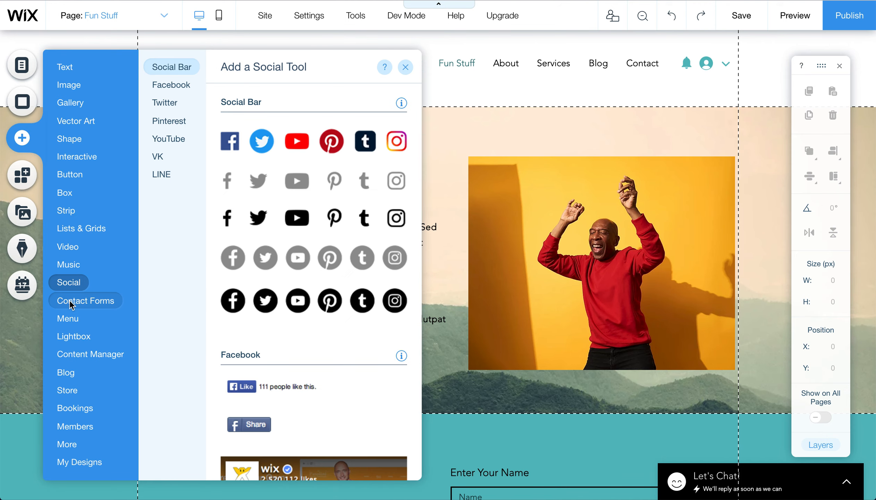
pyautogui.moveTo(70, 302)
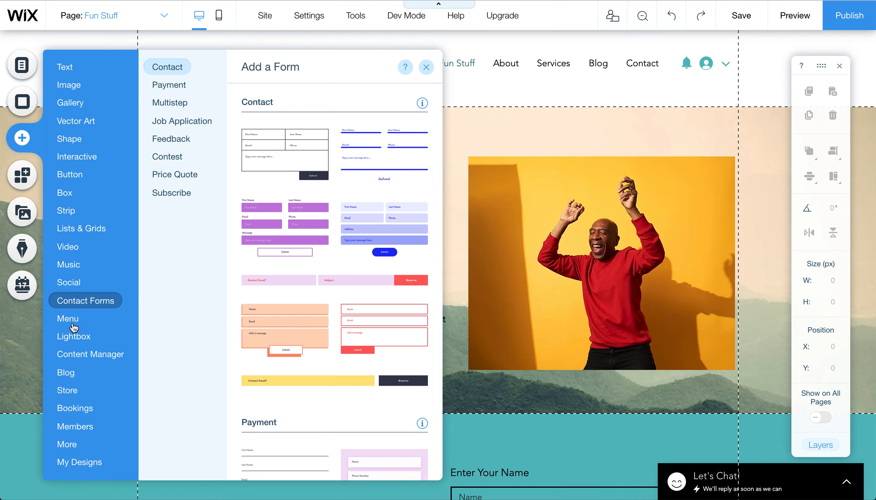
pyautogui.moveTo(75, 341)
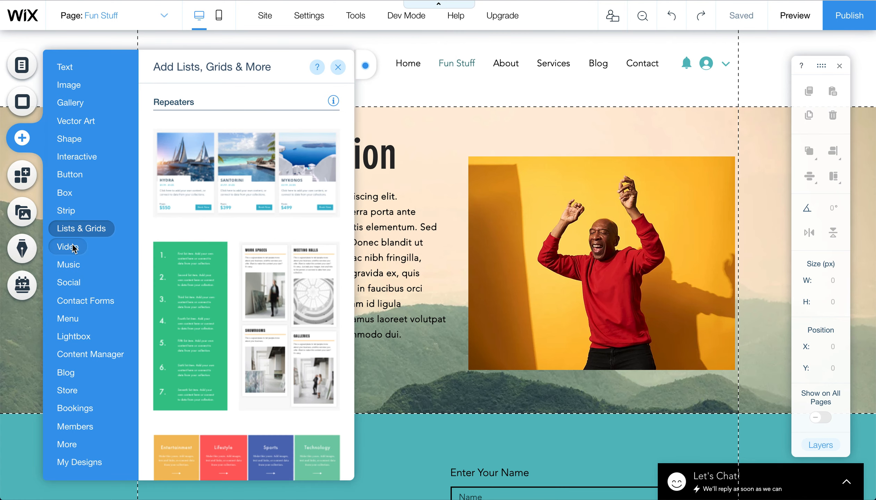
pyautogui.moveTo(71, 217)
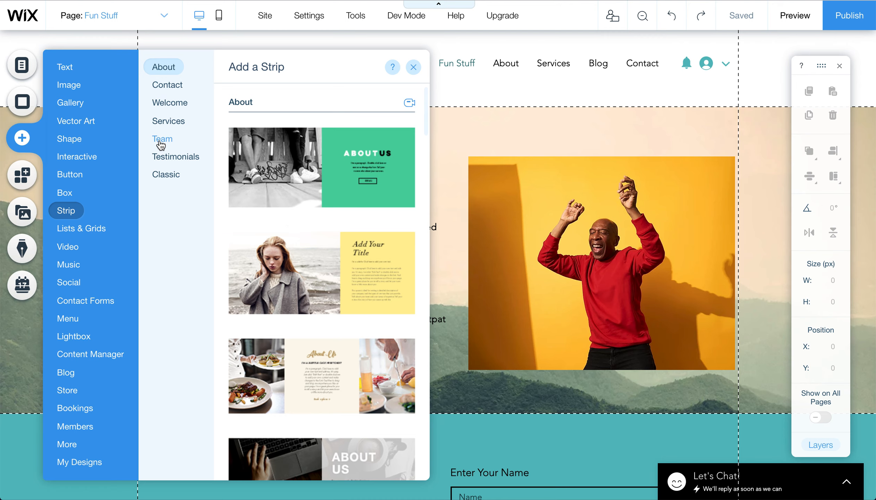
pyautogui.click(163, 159)
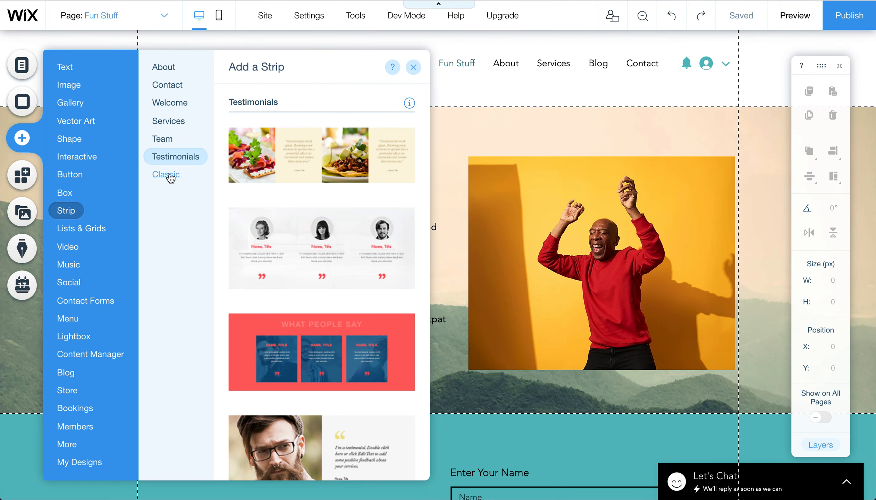
pyautogui.click(169, 176)
pyautogui.click(169, 158)
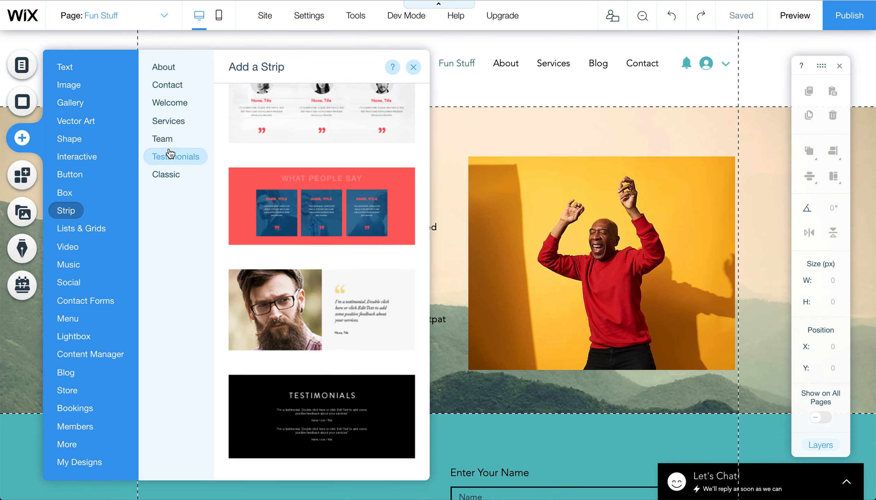
pyautogui.click(170, 175)
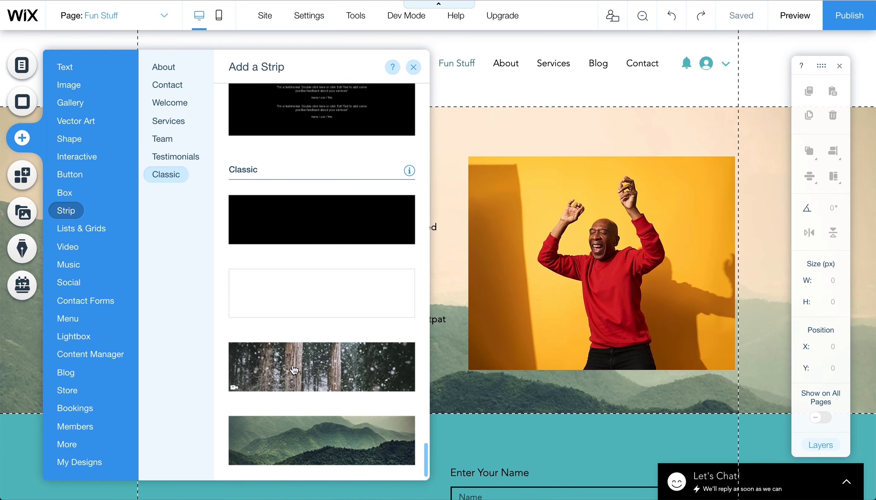
pyautogui.click(293, 368)
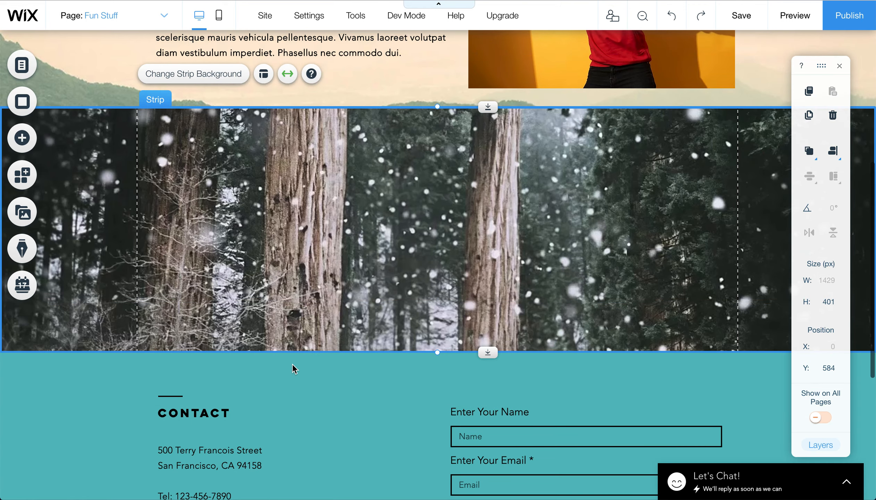
# - Add a Heading 3 themed text element over the snowy forest strip
pyautogui.scroll(4, 568, 247)
pyautogui.scroll(-3, 567, 247)
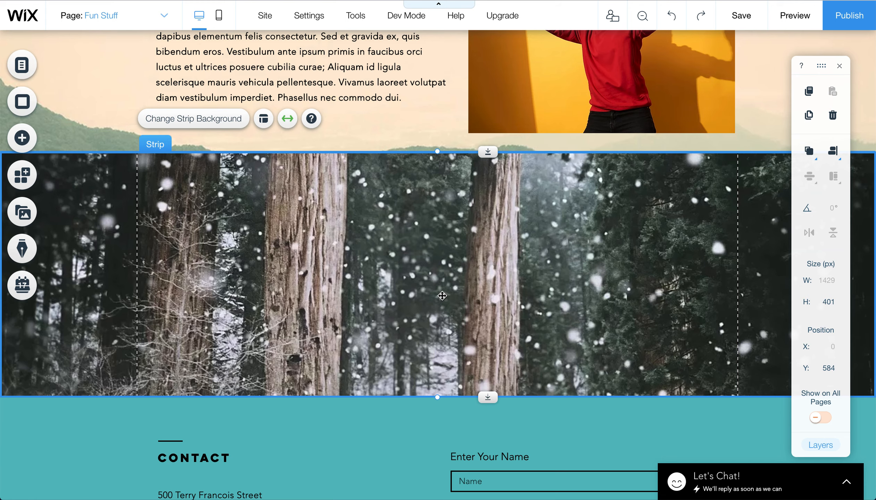
pyautogui.click(22, 138)
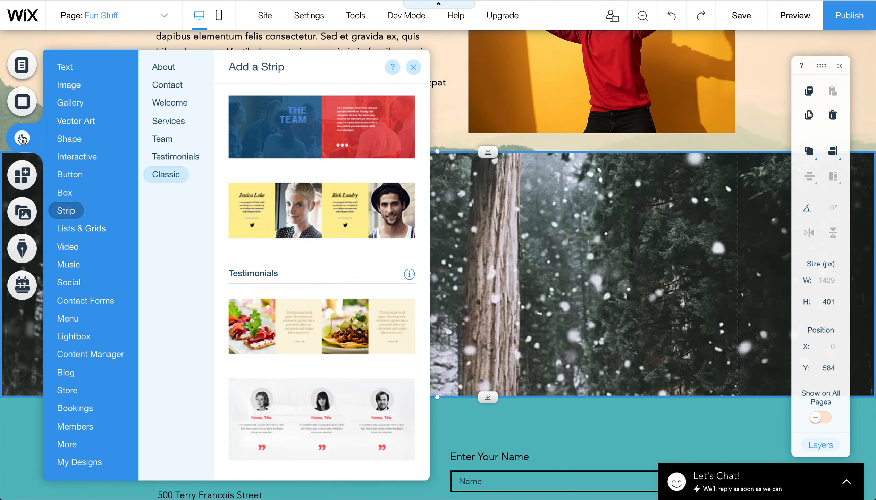
pyautogui.click(170, 69)
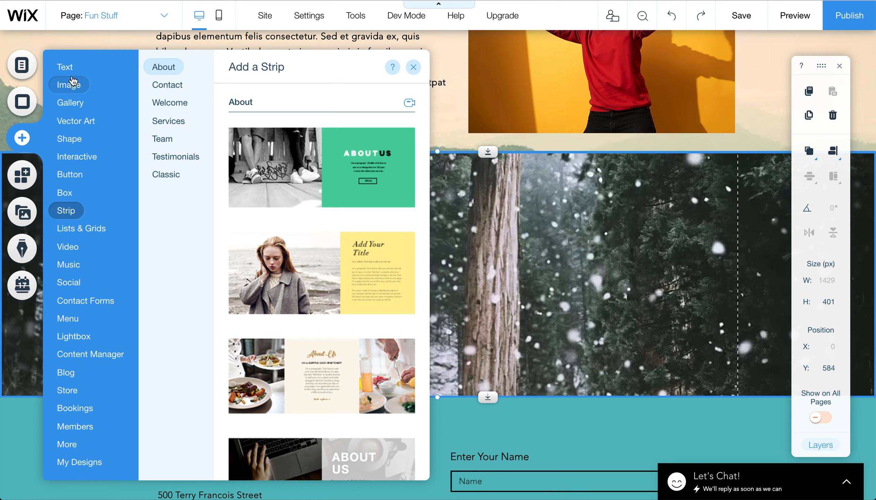
pyautogui.click(72, 81)
pyautogui.click(70, 68)
pyautogui.click(176, 71)
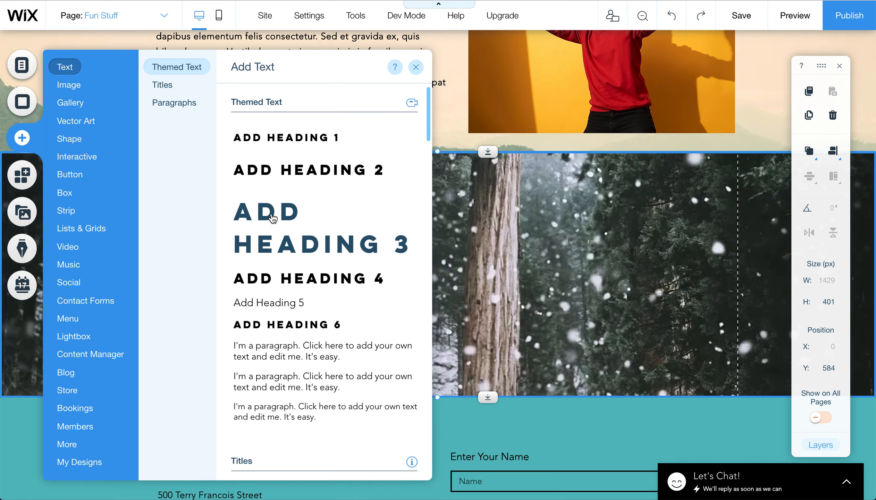
pyautogui.click(272, 218)
pyautogui.scroll(-5, 499, 333)
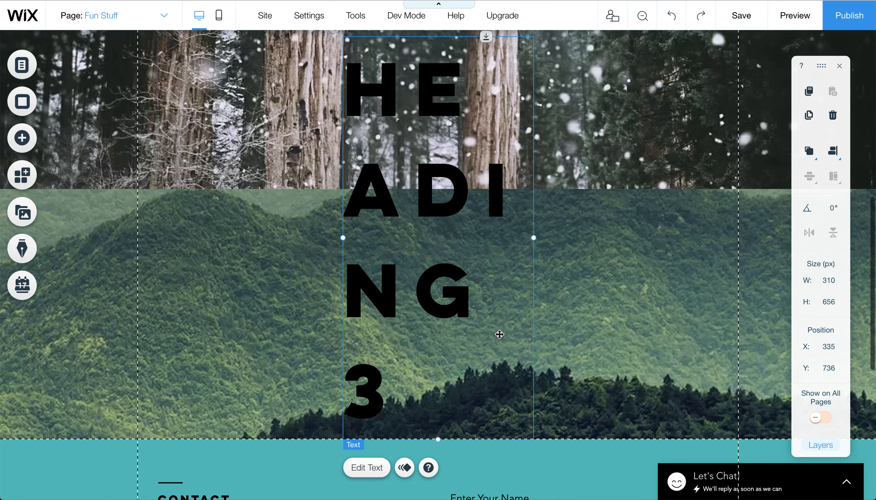
# - Widen the heading's text box to about 918 px and place it inside the snowy forest strip at about X 30, Y 702
pyautogui.moveTo(533, 237); pyautogui.dragTo(669, 226)
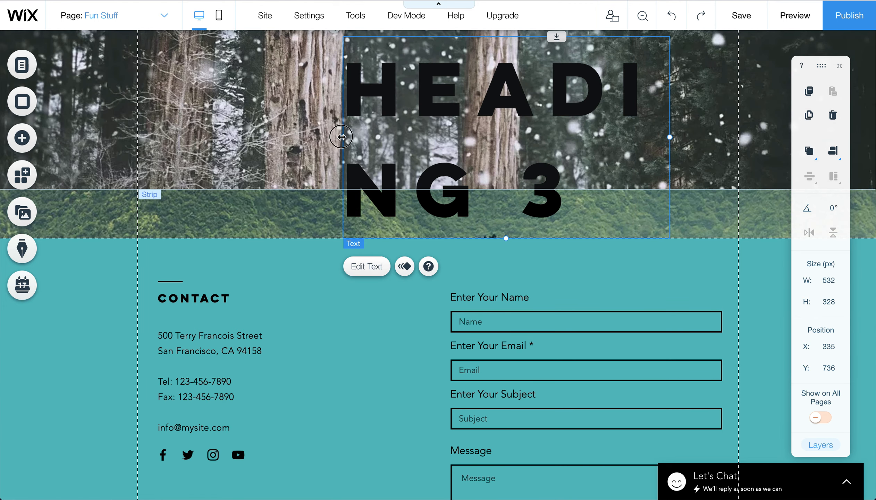
pyautogui.moveTo(341, 137); pyautogui.dragTo(186, 139)
pyautogui.scroll(2, 519, 181)
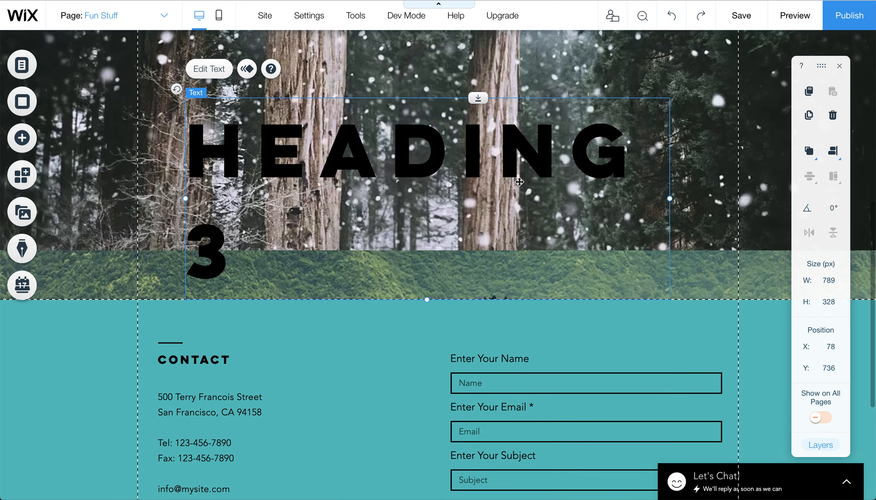
pyautogui.scroll(3, 519, 182)
pyautogui.moveTo(468, 243); pyautogui.dragTo(468, 179)
pyautogui.moveTo(670, 211); pyautogui.dragTo(718, 210)
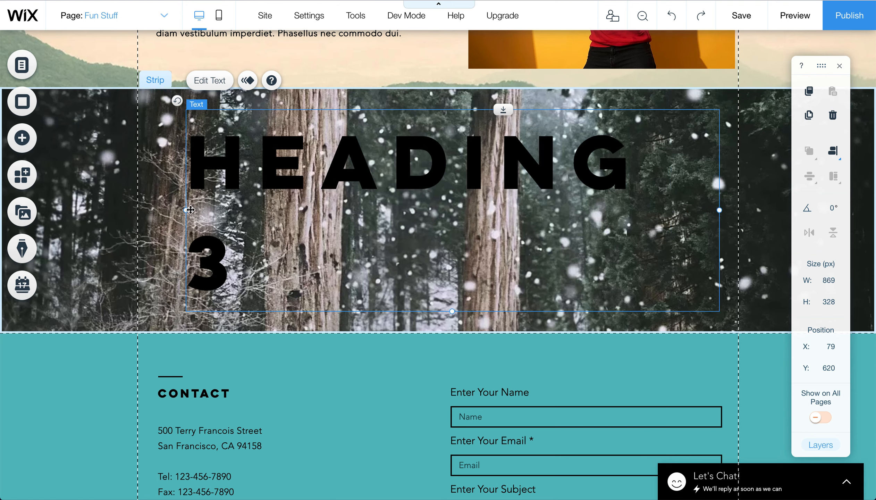
pyautogui.moveTo(186, 211); pyautogui.dragTo(156, 211)
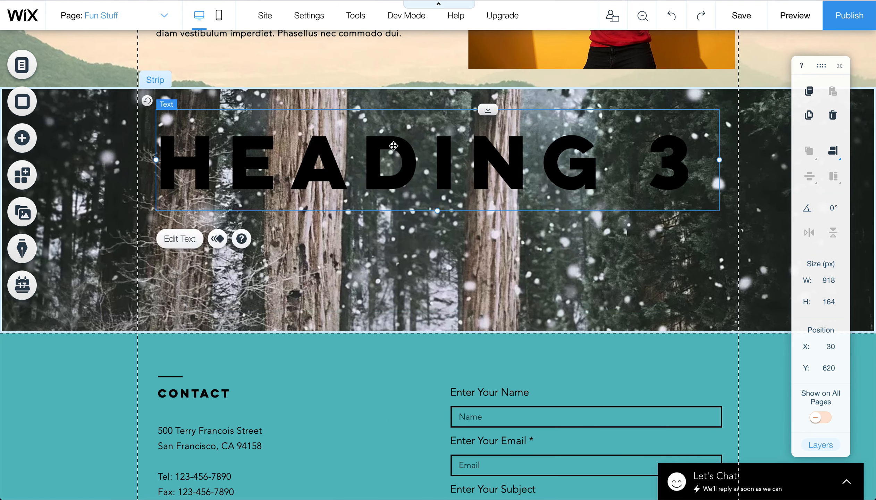
pyautogui.moveTo(394, 175); pyautogui.dragTo(393, 192)
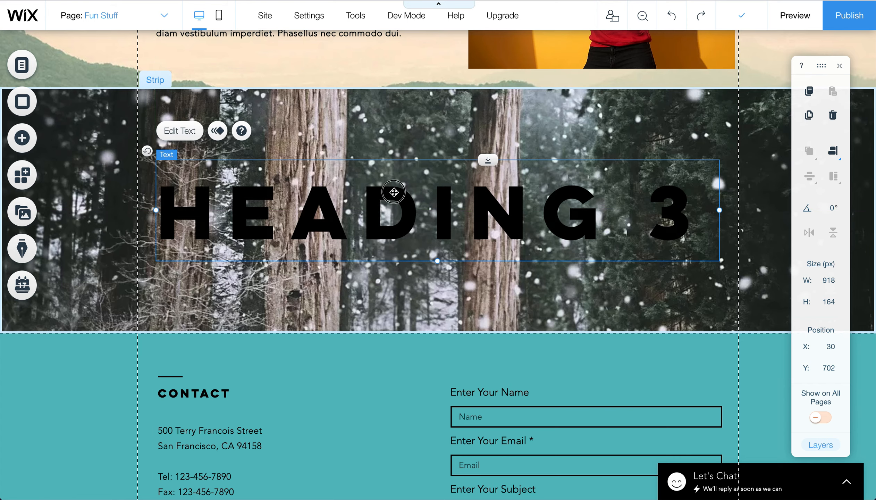
# - Replace the heading's placeholder text with "START HERE"
pyautogui.doubleClick(394, 192)
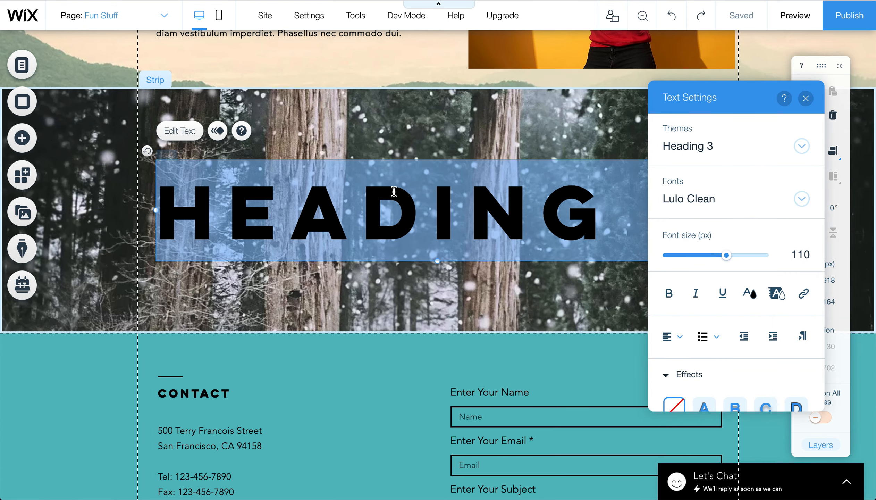
pyautogui.write('START T')
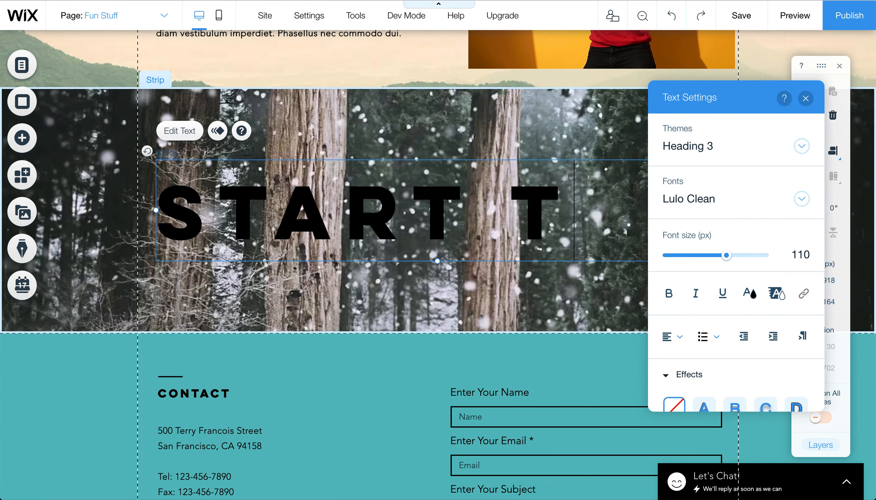
pyautogui.write('H')
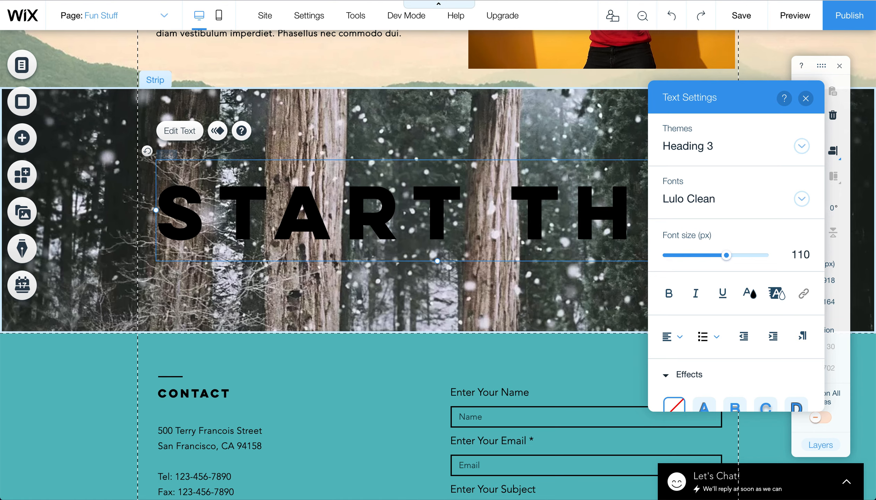
pyautogui.press('BackSpace')
pyautogui.press('BackSpace')
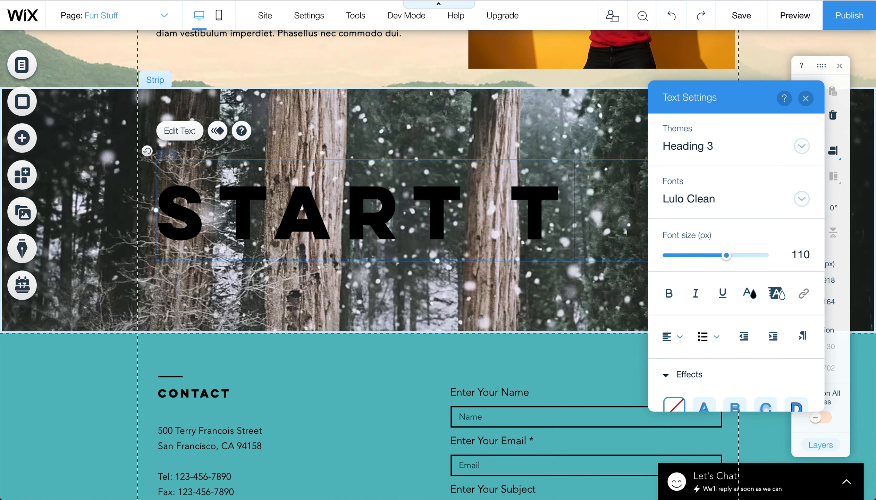
pyautogui.write('HERE')
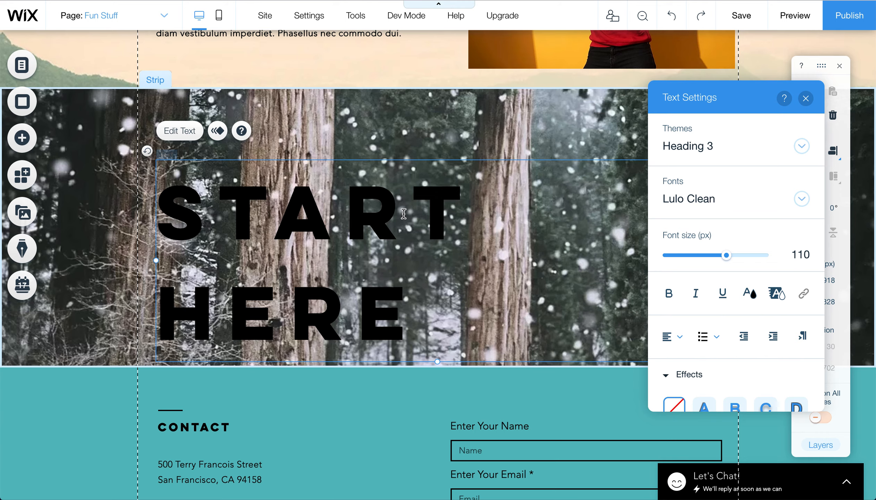
# - Set the START HERE heading to font size 98 px and colour it white (#FFFFFF)
pyautogui.tripleClick(403, 214)
pyautogui.moveTo(726, 254); pyautogui.dragTo(720, 263)
pyautogui.click(755, 300)
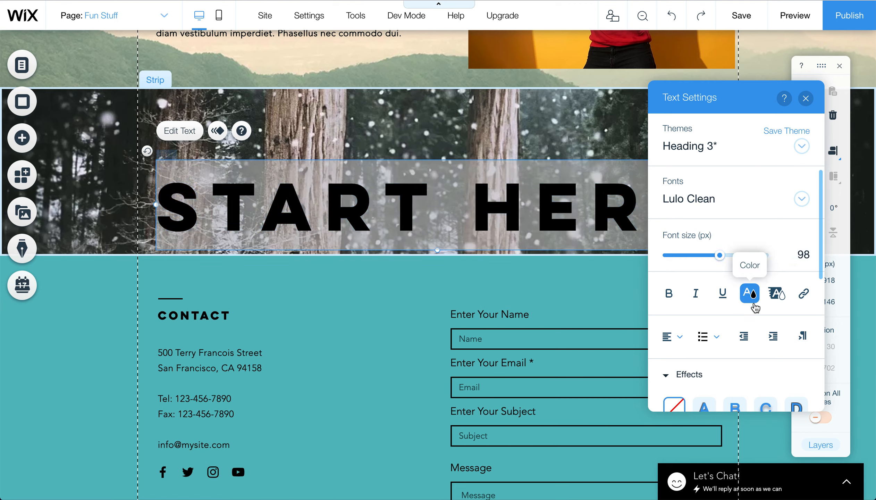
pyautogui.click(756, 300)
pyautogui.click(753, 296)
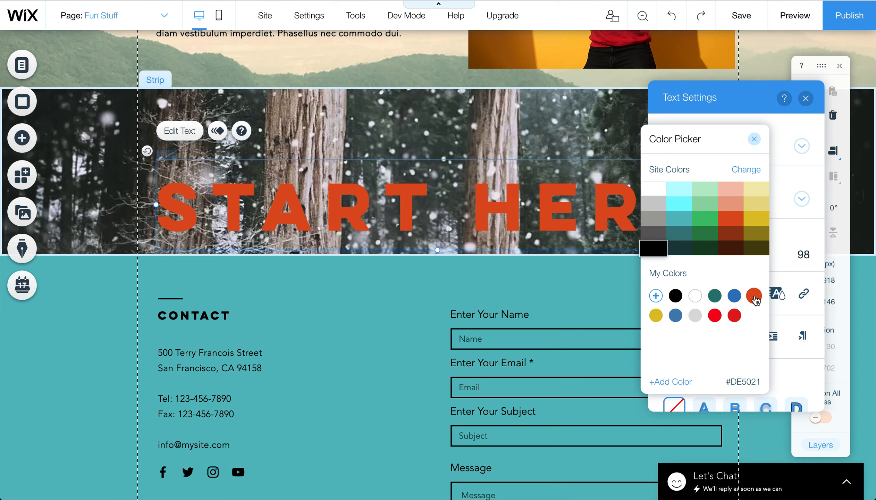
pyautogui.click(657, 189)
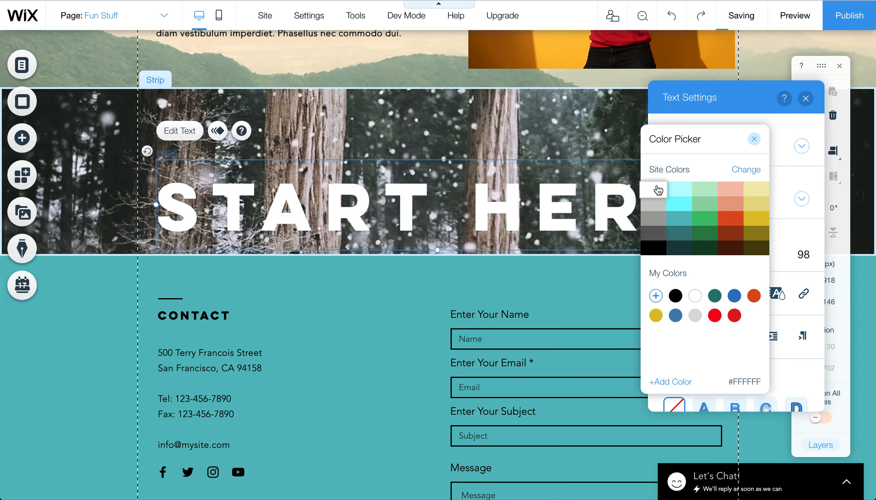
pyautogui.click(483, 143)
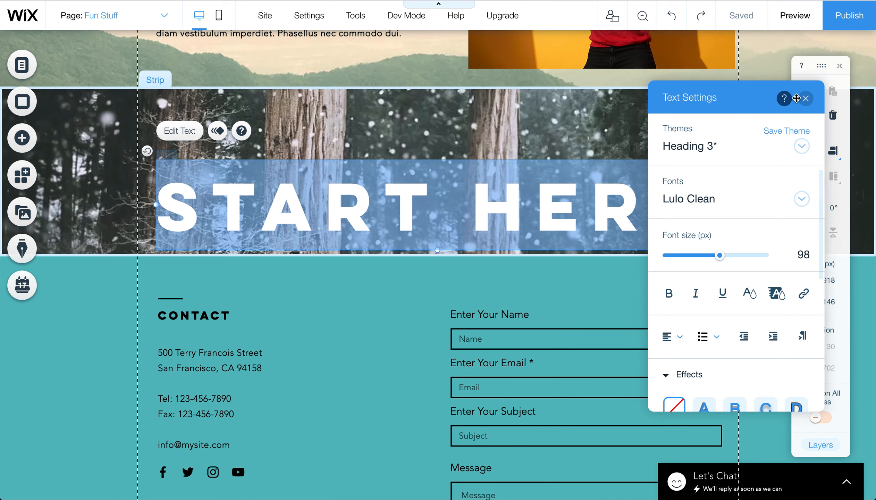
# - Close the text settings and move the START HERE heading up within the strip to about X 33, Y 648
pyautogui.click(805, 98)
pyautogui.moveTo(553, 190); pyautogui.dragTo(538, 160)
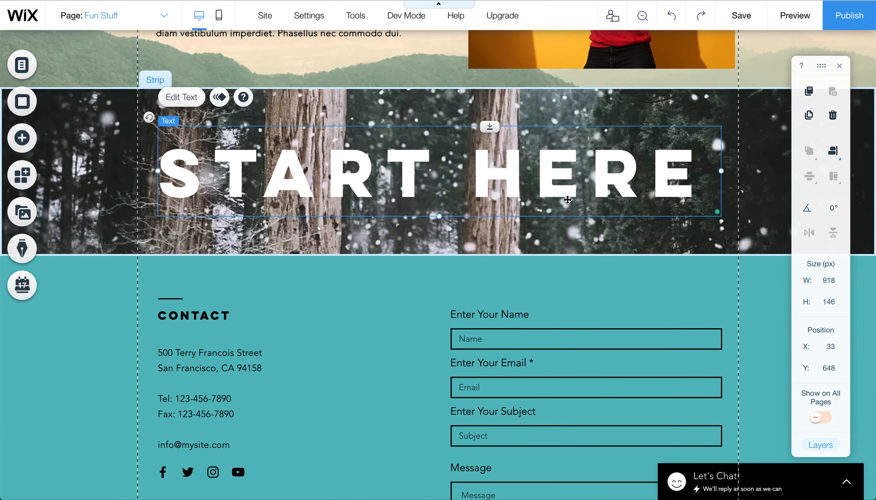
# - Examine the START HERE heading's text settings, including its colour, effects, and character and line spacing options
pyautogui.doubleClick(564, 175)
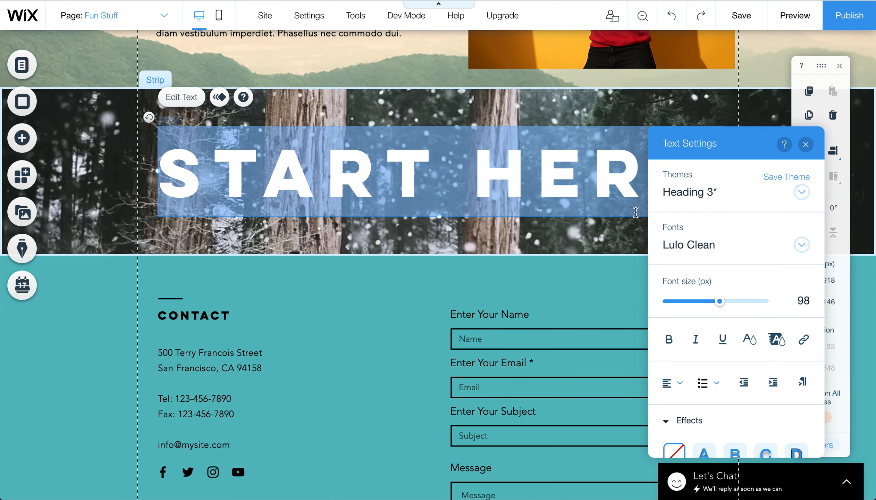
pyautogui.scroll(-2, 722, 305)
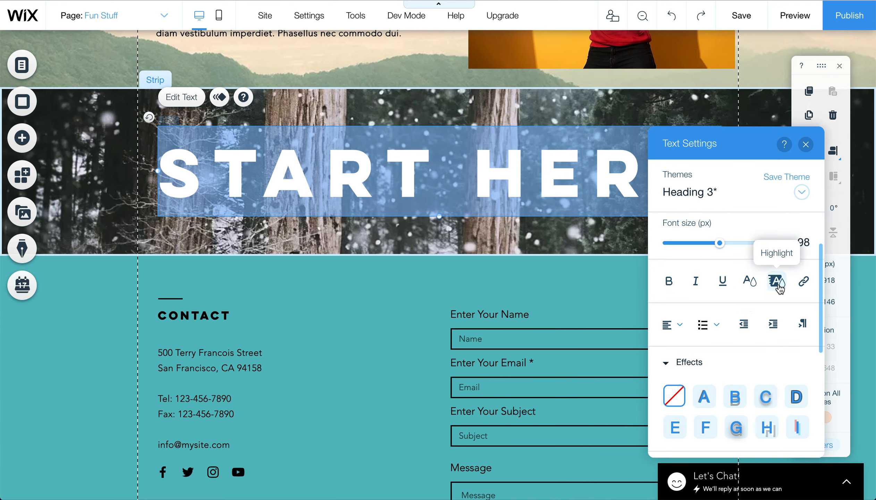
pyautogui.click(750, 282)
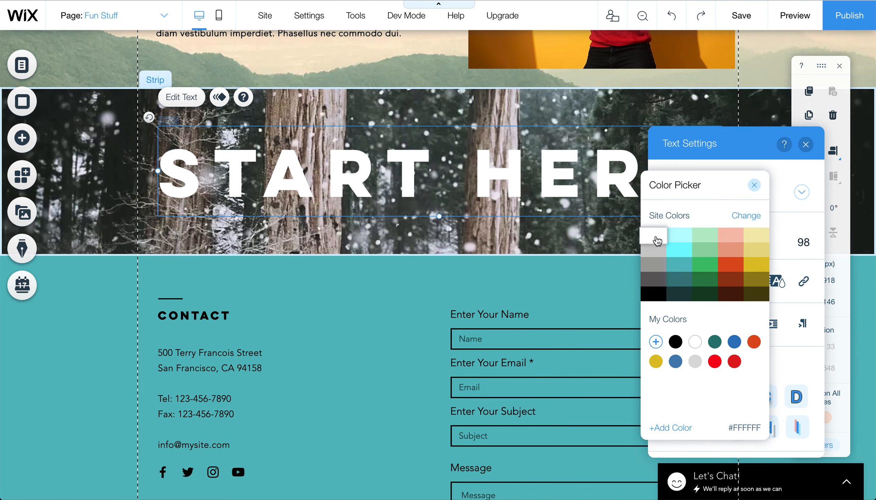
pyautogui.click(753, 184)
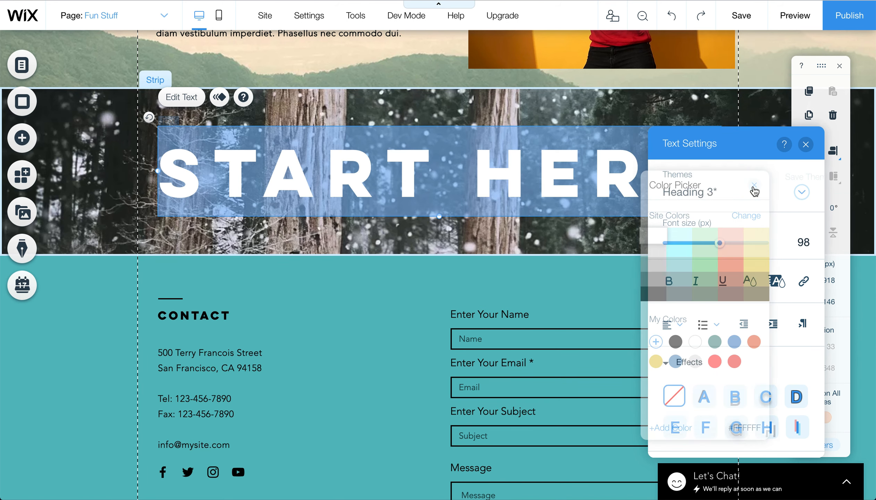
pyautogui.scroll(-6, 777, 336)
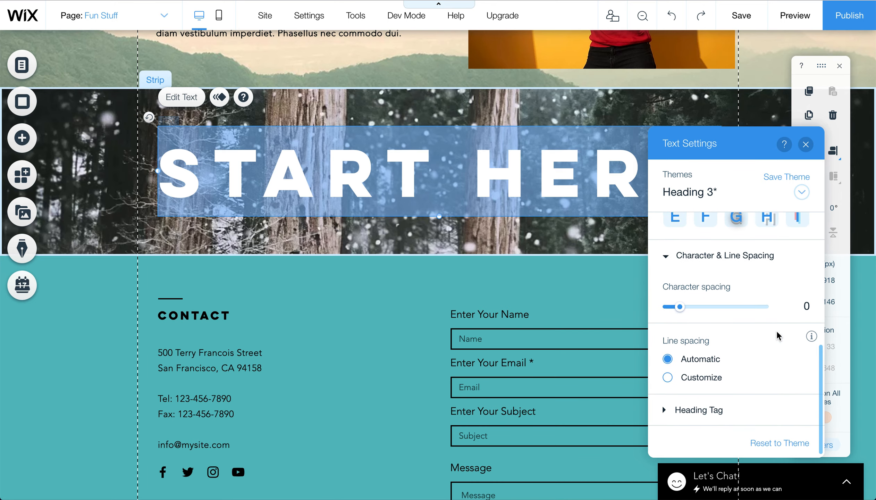
pyautogui.scroll(6, 777, 336)
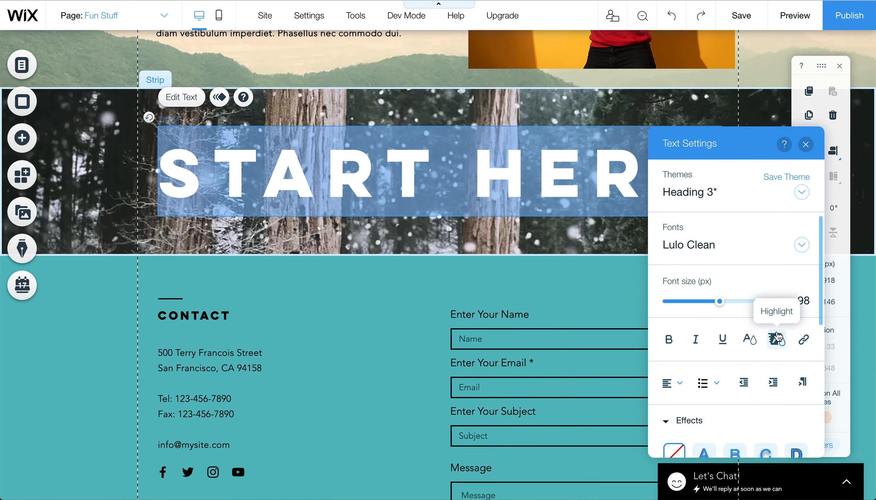
pyautogui.scroll(1, 867, 250)
# - Preview the Fun Stuff page from the title down to the contact form, and return to editing
pyautogui.click(796, 17)
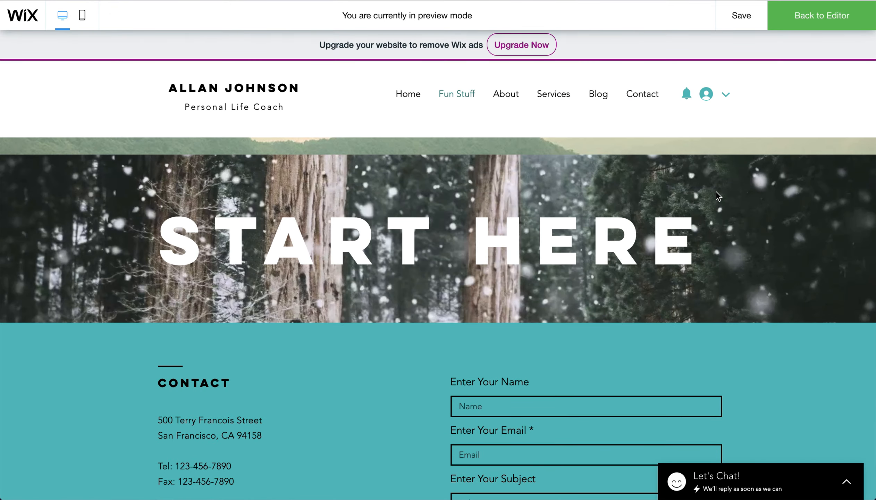
pyautogui.scroll(6, 715, 191)
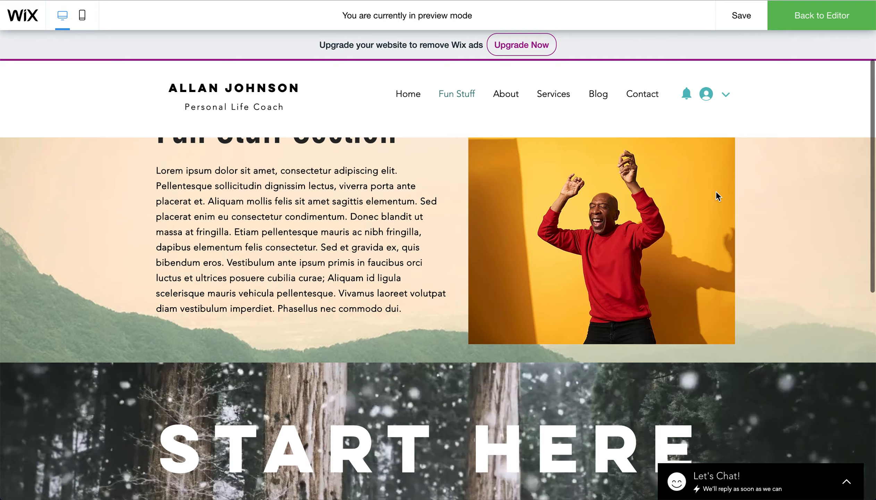
pyautogui.scroll(-9, 715, 196)
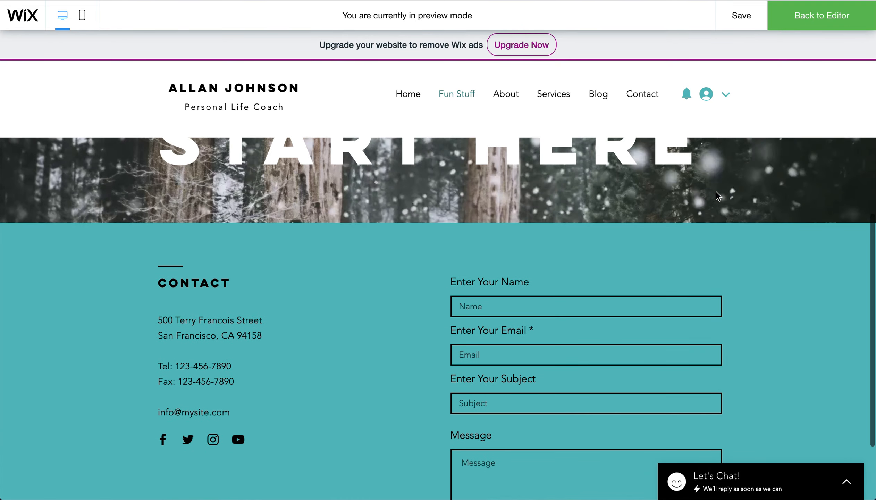
pyautogui.scroll(9, 715, 191)
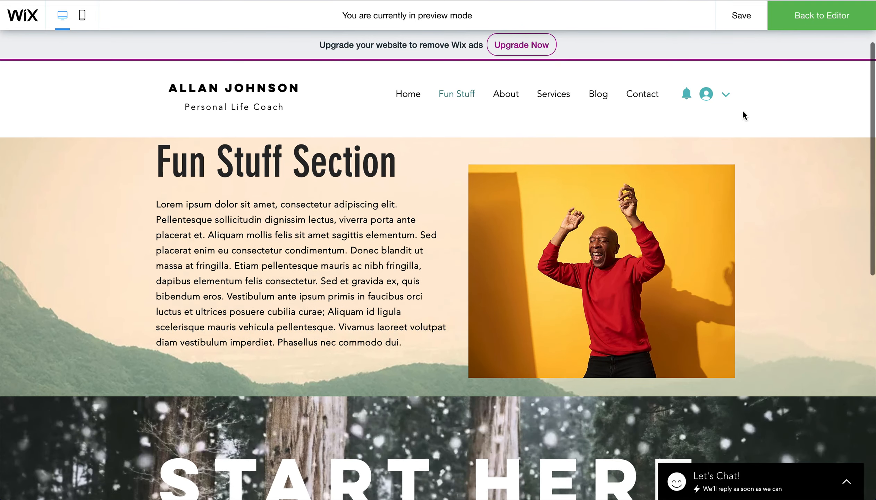
pyautogui.click(811, 12)
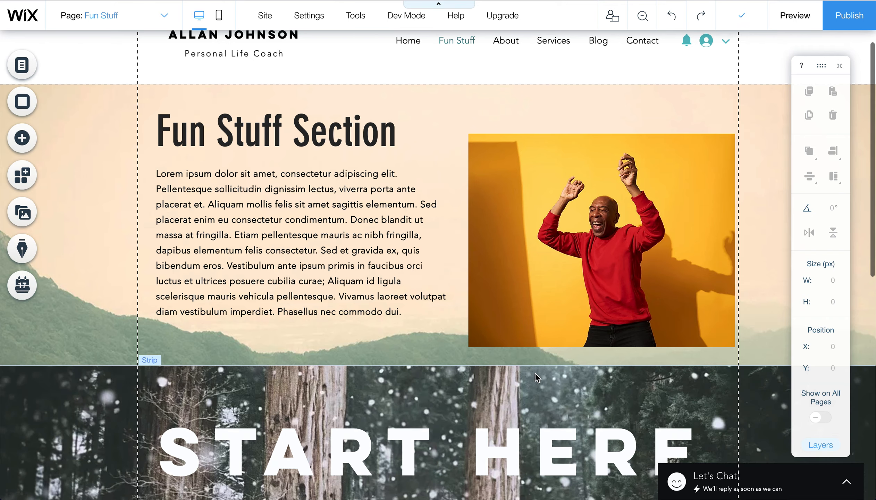
# - Save the site, keeping "mysite" as the ending of its web address, and close the save dialog
pyautogui.scroll(-4, 313, 369)
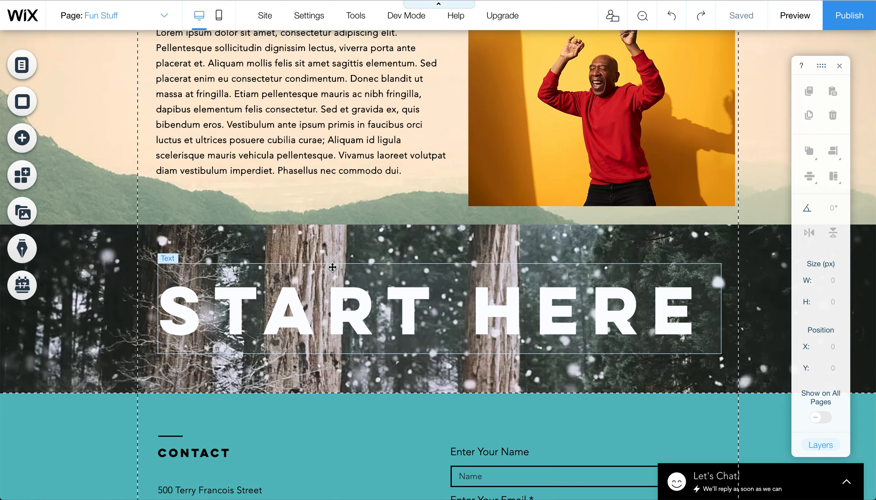
pyautogui.click(264, 16)
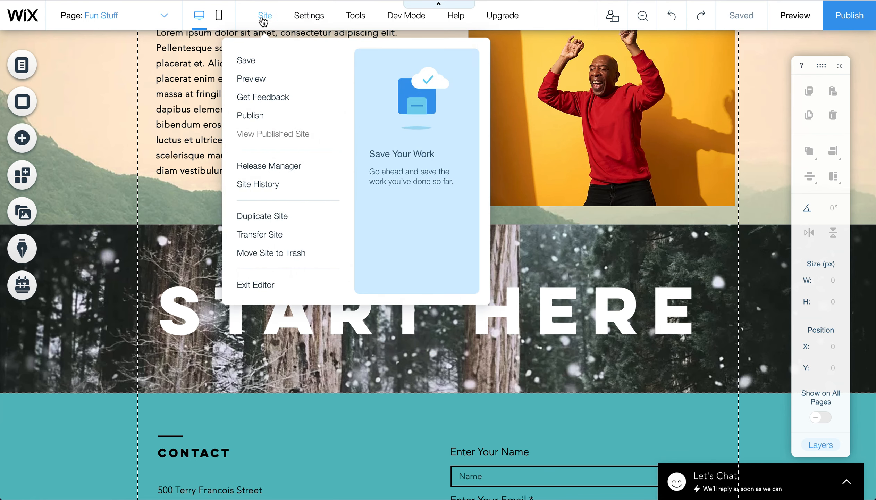
pyautogui.click(249, 63)
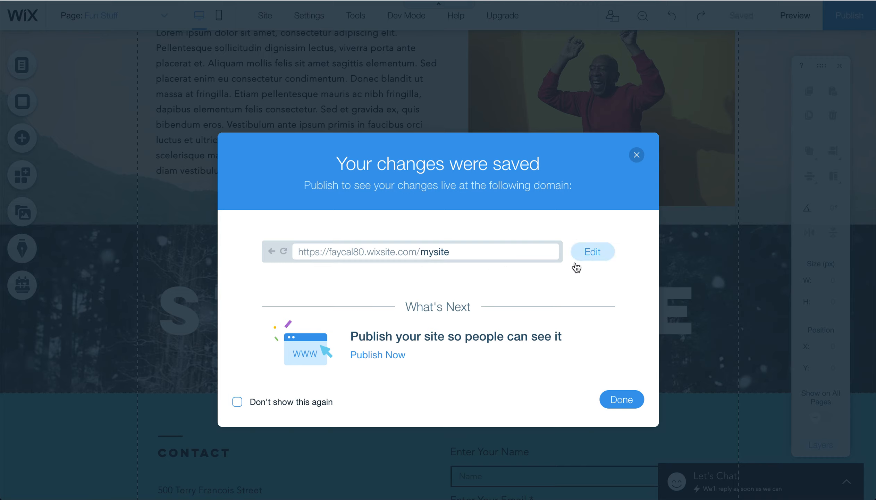
pyautogui.click(587, 250)
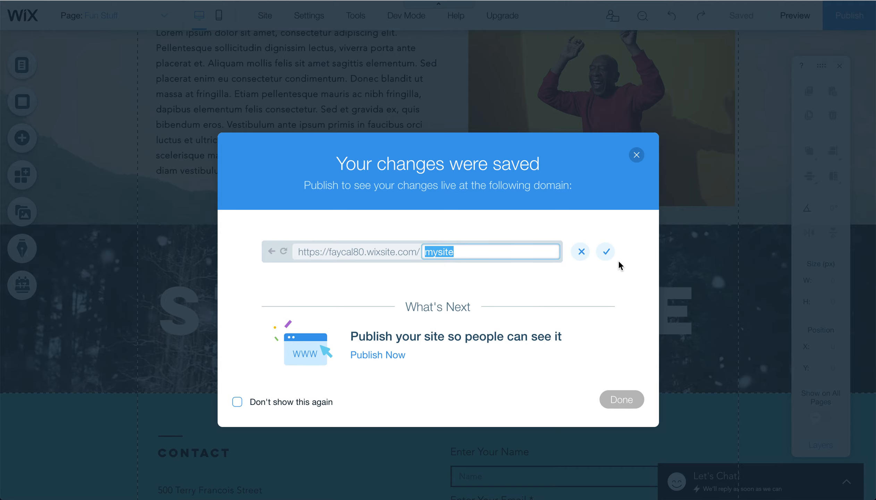
pyautogui.click(605, 252)
pyautogui.click(618, 403)
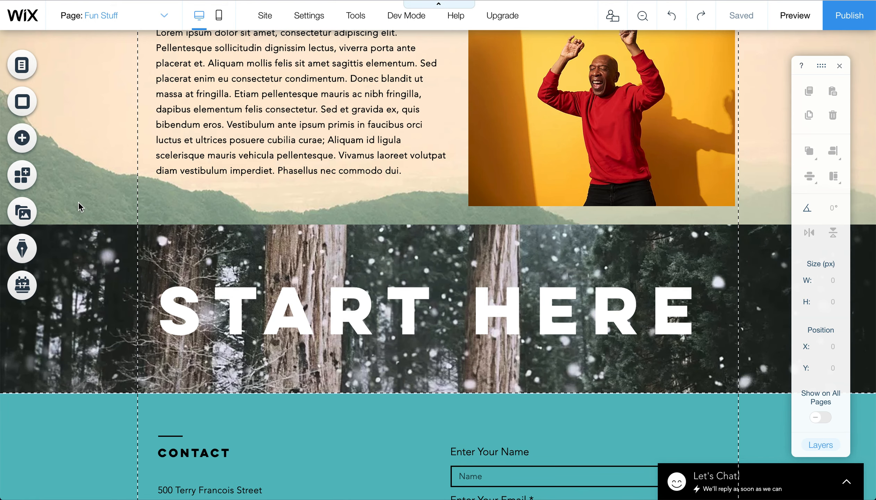
# - Open the Wix App Market and browse the featured apps down to the category section
pyautogui.click(78, 200)
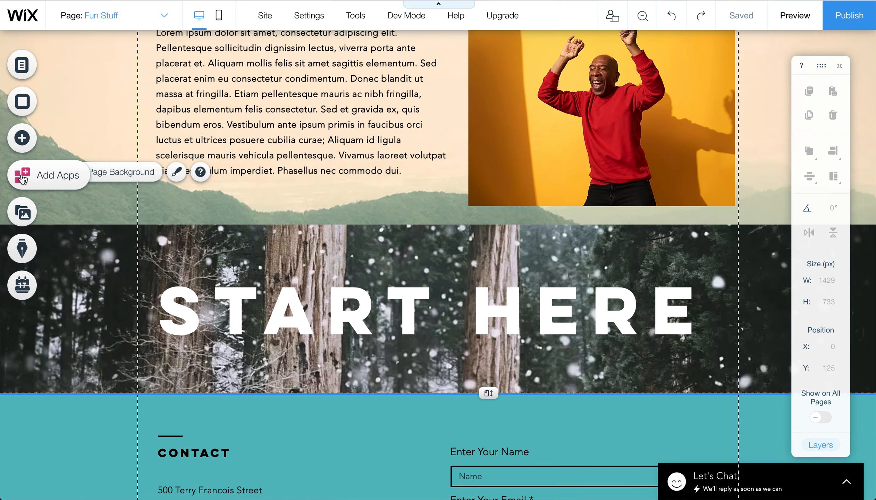
pyautogui.click(22, 177)
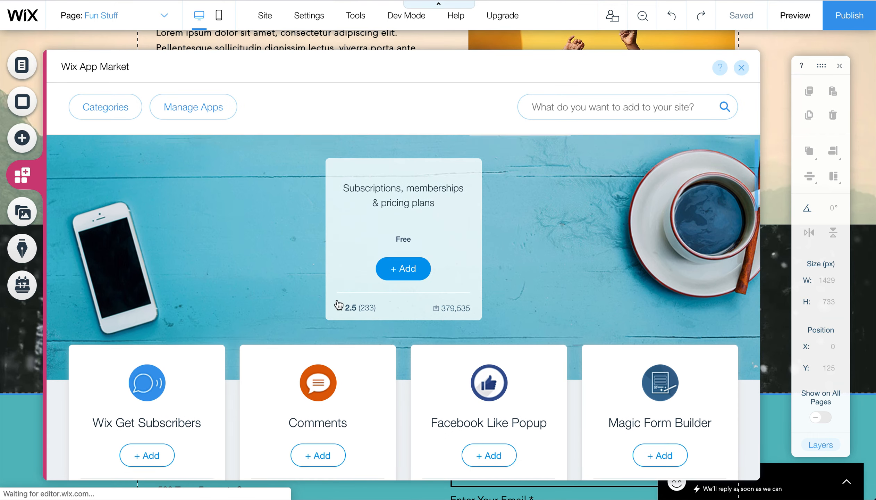
pyautogui.scroll(-2, 339, 305)
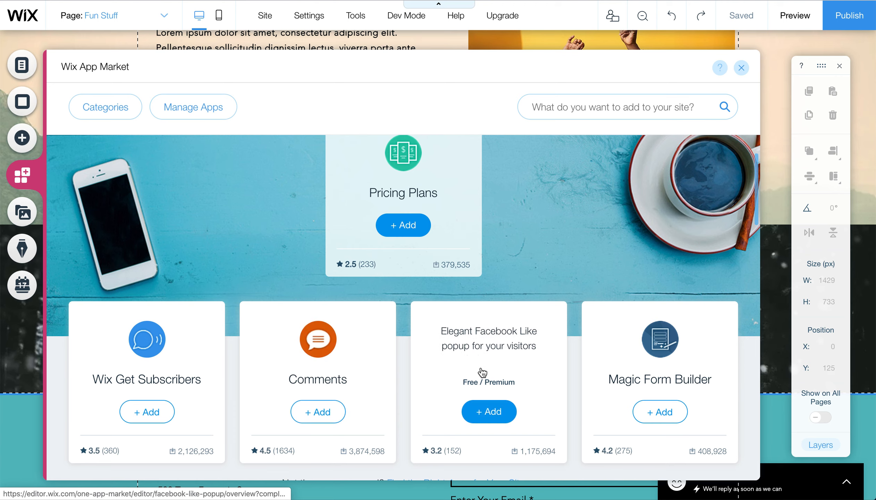
pyautogui.scroll(-3, 528, 402)
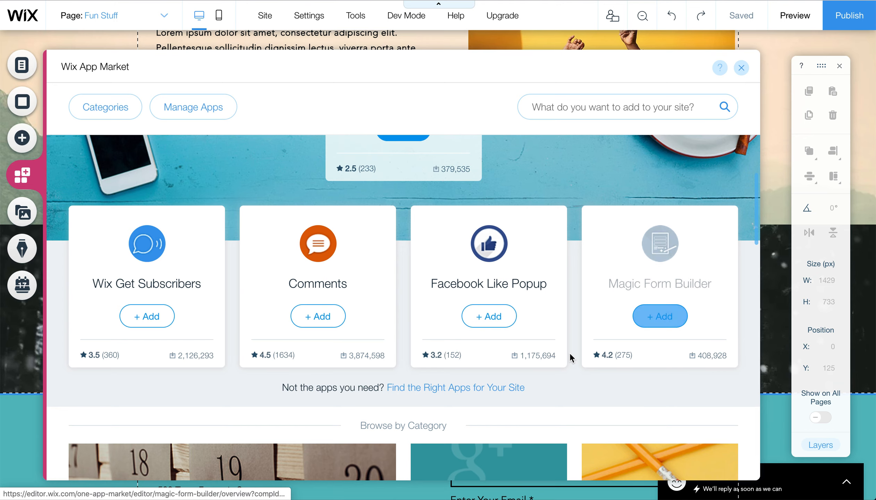
# - Browse the App Market's categories down past Blog and Video, and close the App Market
pyautogui.scroll(-5, 570, 356)
pyautogui.scroll(-10, 569, 352)
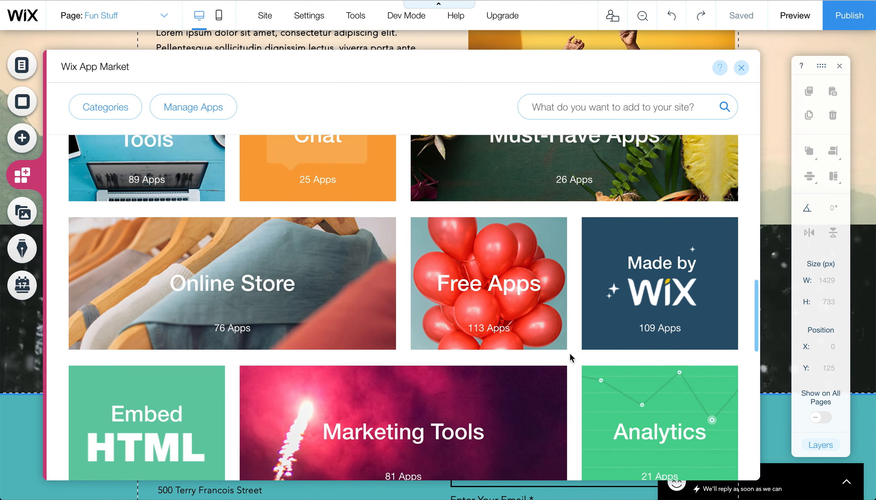
pyautogui.scroll(-6, 569, 352)
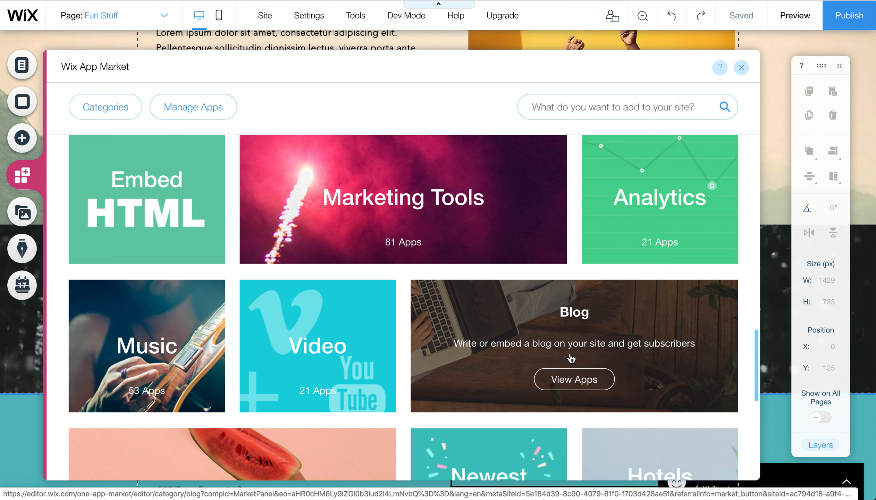
pyautogui.click(744, 71)
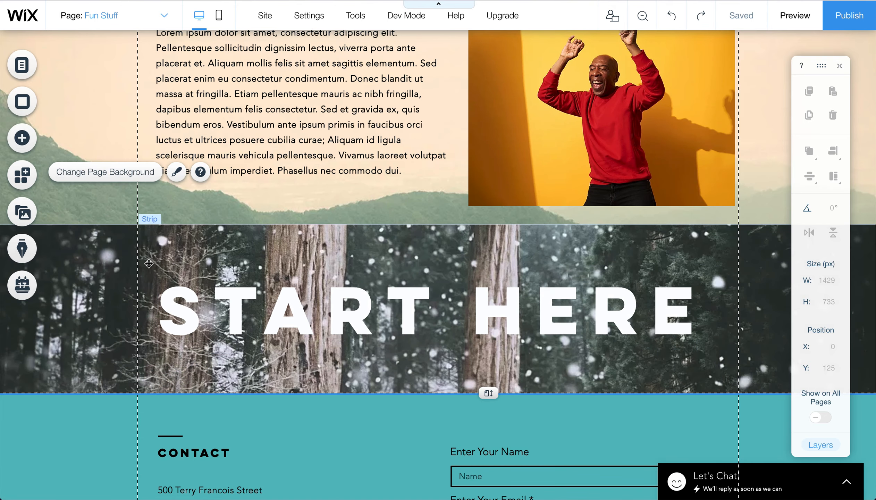
# - Create a new blog post from the Blog Manager with the title "Here is my First blog Post"
pyautogui.click(30, 260)
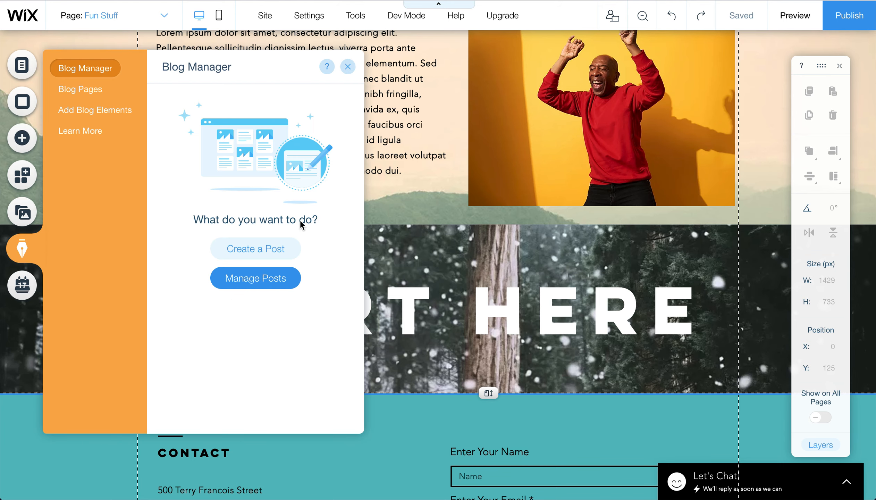
pyautogui.click(271, 256)
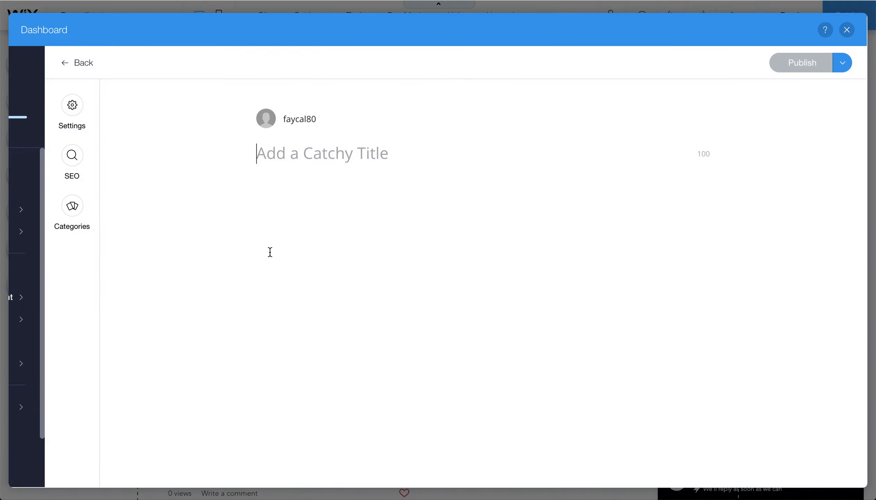
pyautogui.write('Here')
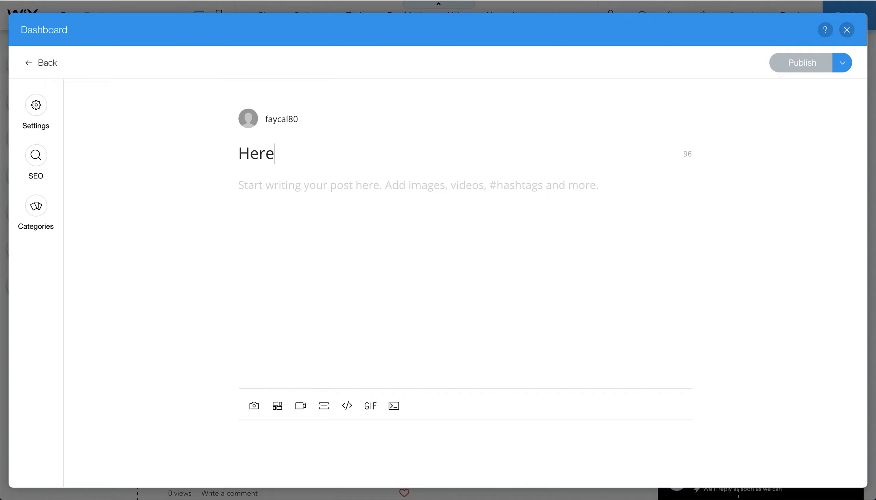
pyautogui.write(' is my First blog Post')
# - Write "This is so much fun" as the blog post's body and publish the post
pyautogui.click(319, 256)
pyautogui.write('L')
pyautogui.press('BackSpace')
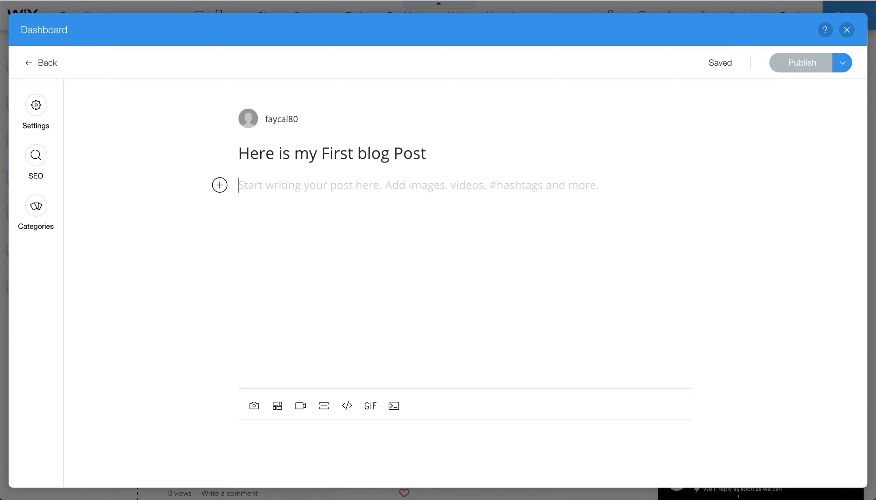
pyautogui.write('This is so much fun')
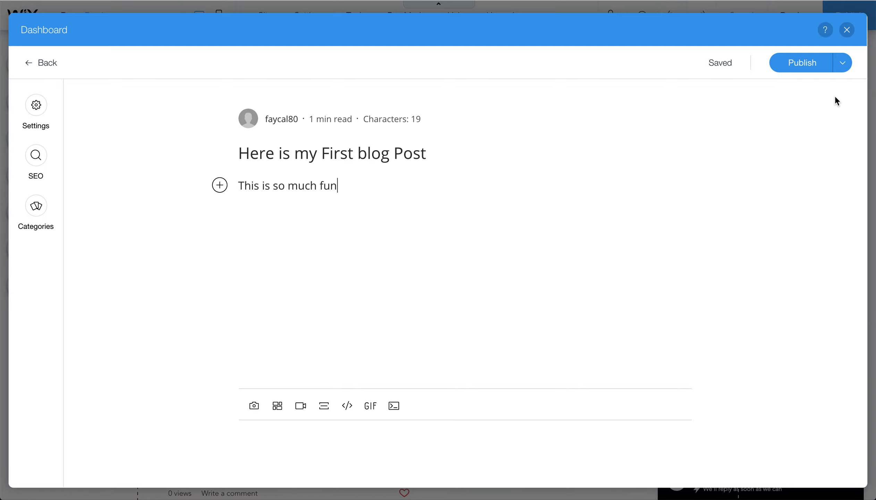
pyautogui.click(801, 63)
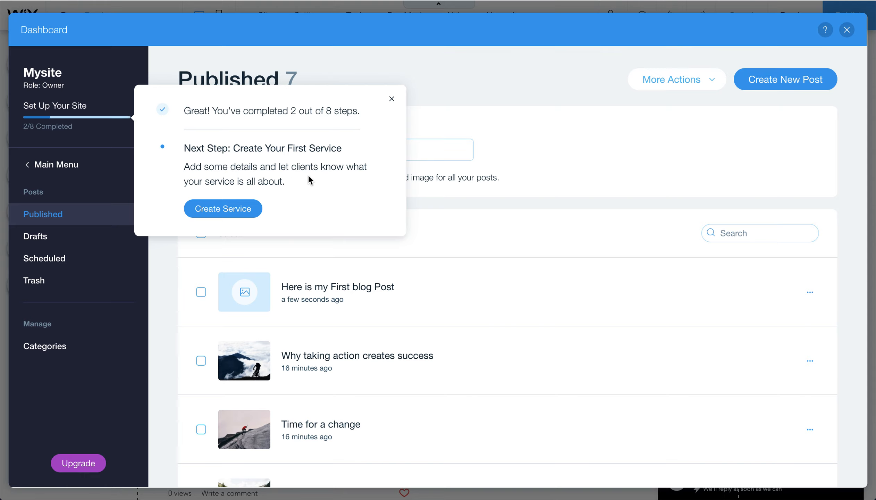
# - Follow the suggested Create Service setup step and look through the site's booking services and their pricing
pyautogui.click(249, 211)
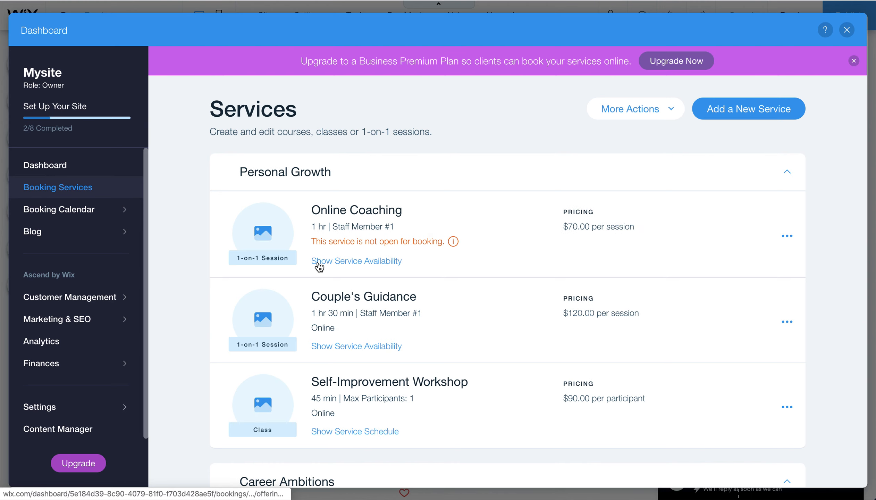
pyautogui.scroll(-2, 591, 351)
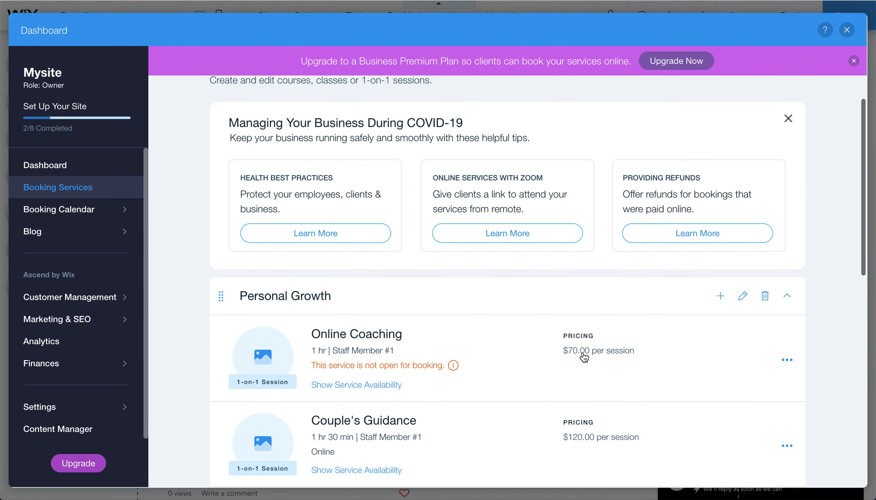
pyautogui.scroll(-5, 583, 356)
pyautogui.scroll(4, 580, 356)
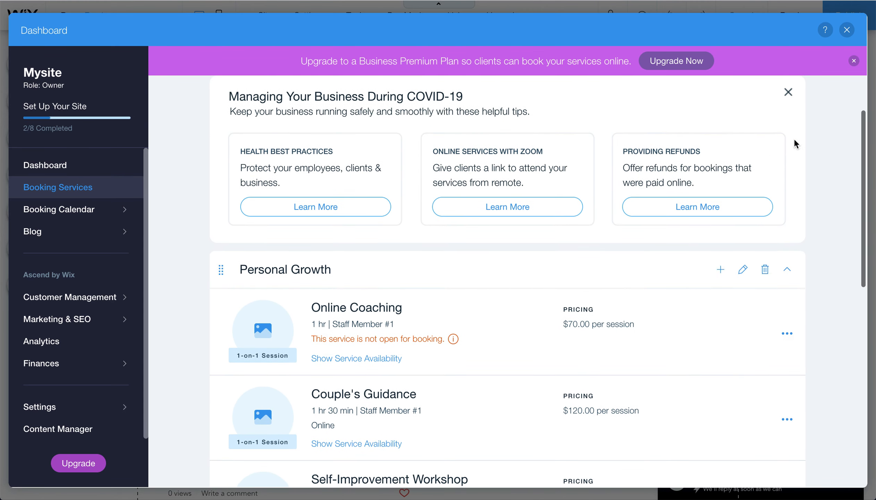
# - Review the published blog posts in the dashboard, close it, and look over the blog feed page
pyautogui.click(69, 239)
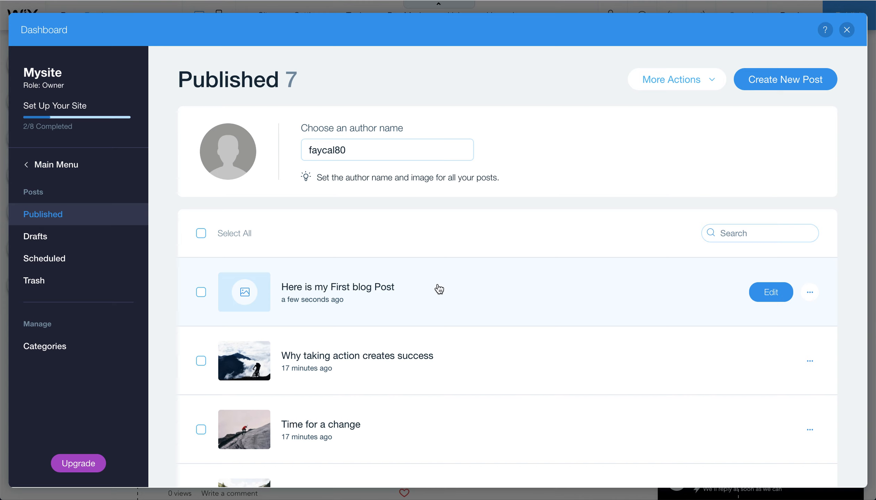
pyautogui.scroll(-3, 495, 333)
pyautogui.scroll(3, 495, 332)
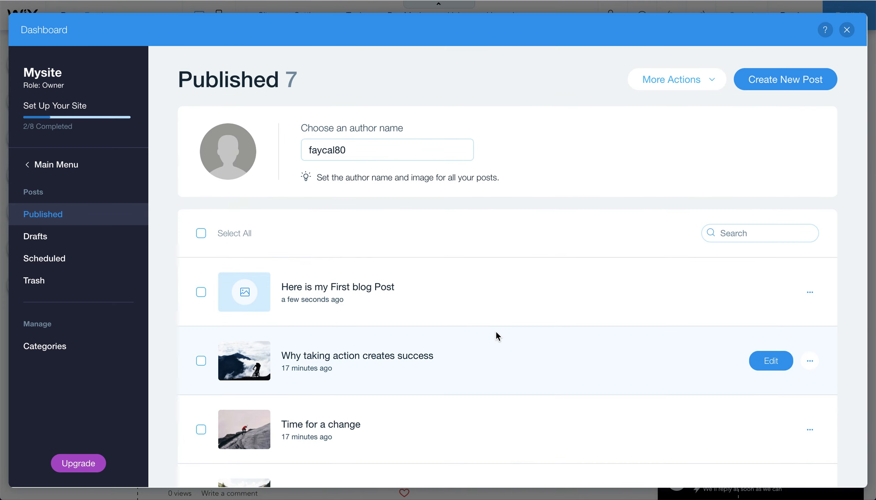
pyautogui.click(847, 30)
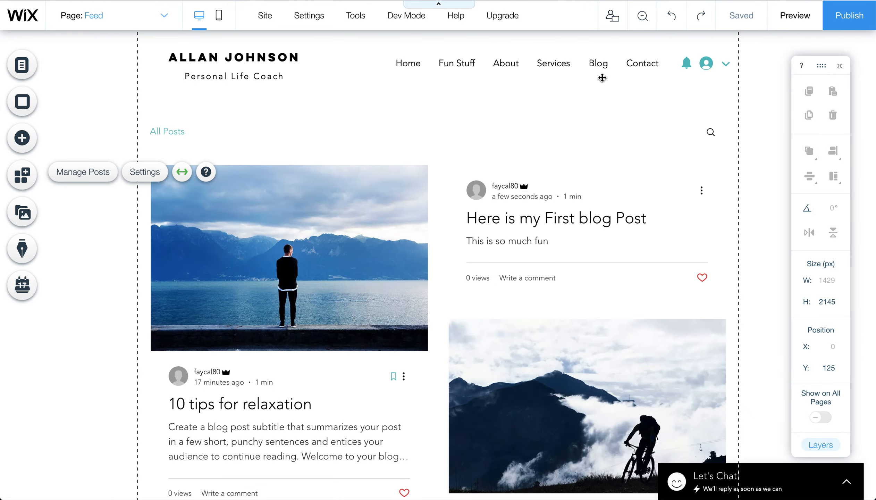
pyautogui.scroll(-5, 517, 346)
pyautogui.scroll(7, 518, 346)
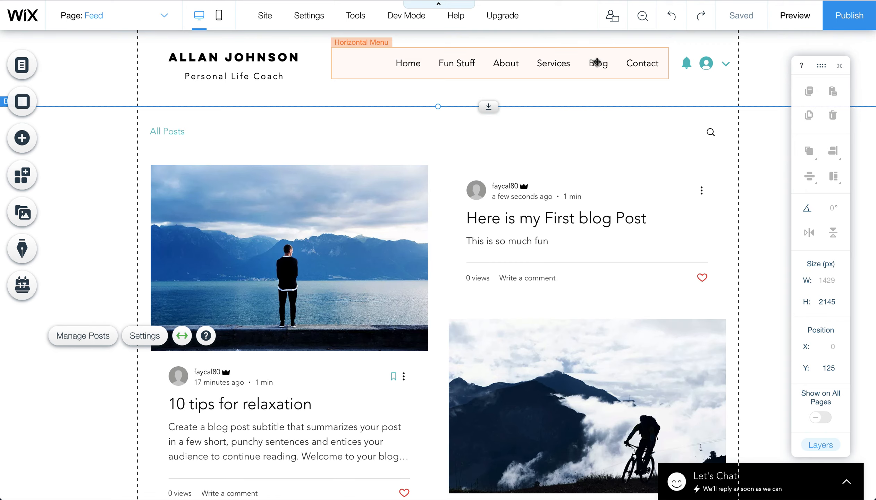
# - Look through the blog and member pages, and switch from the site menu to the Home page and on to Fun Stuff
pyautogui.click(22, 64)
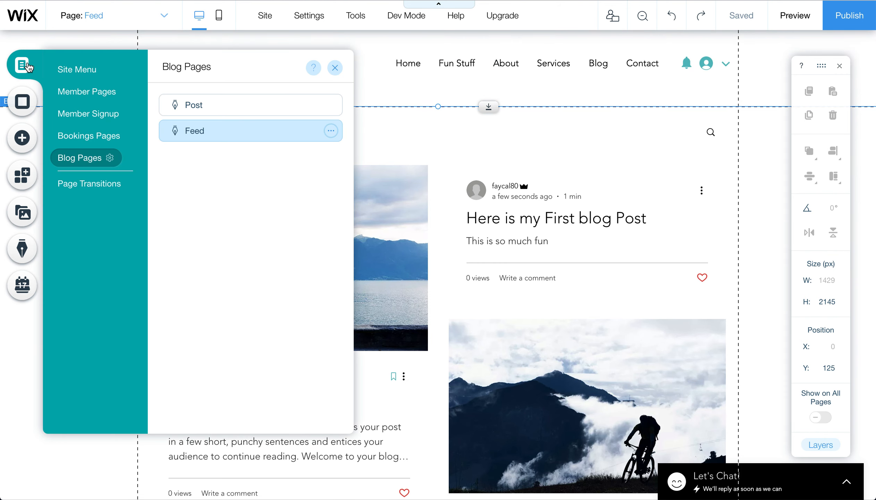
pyautogui.click(101, 91)
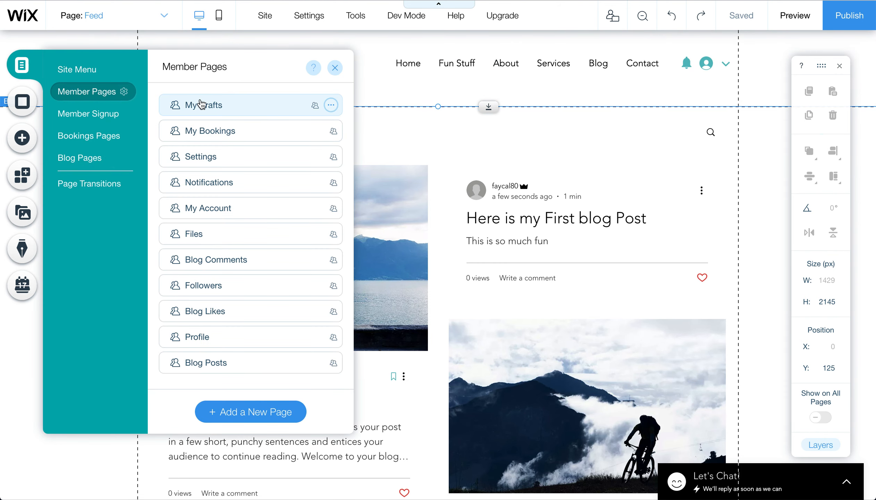
pyautogui.click(79, 71)
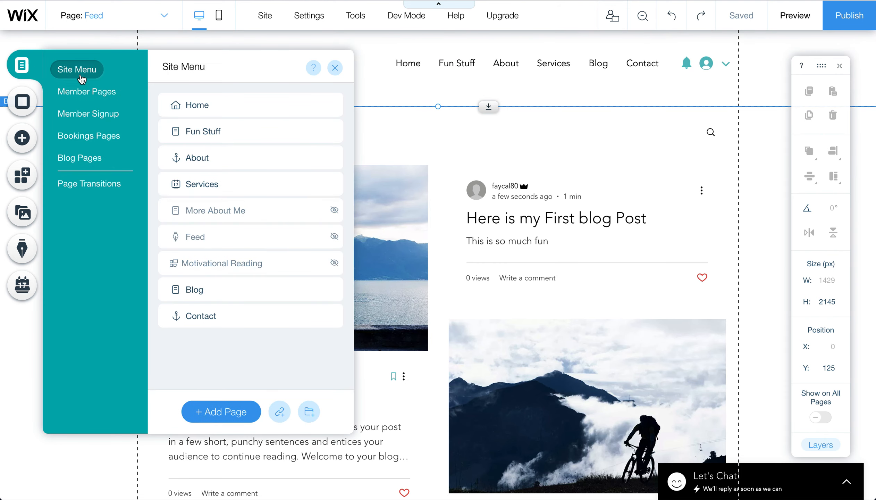
pyautogui.click(204, 110)
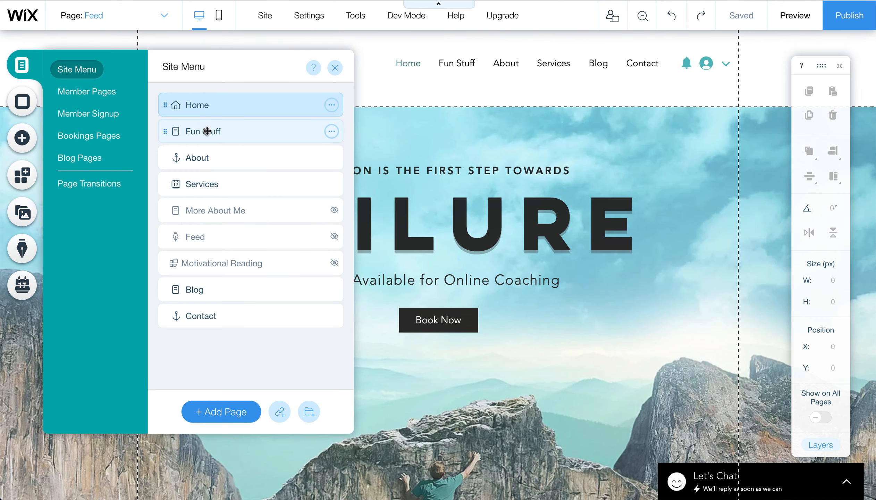
pyautogui.click(207, 132)
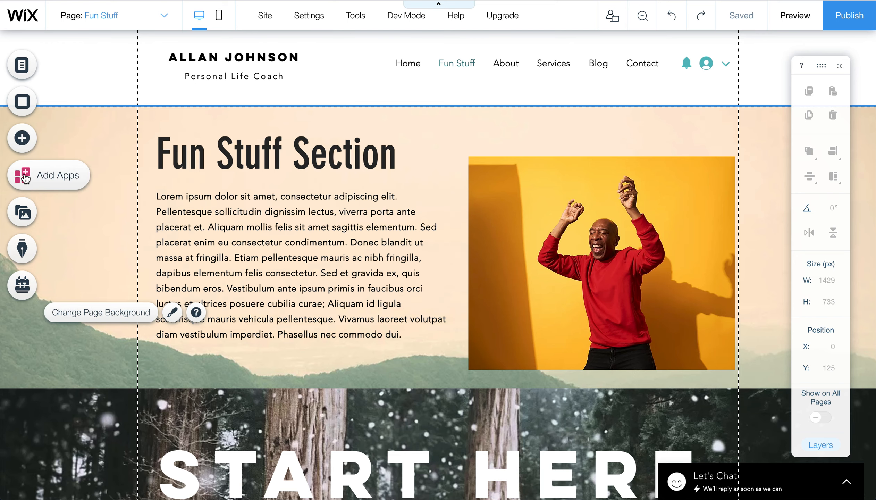
# - Add a Wix Stores shop to the site from the Store elements
pyautogui.click(24, 142)
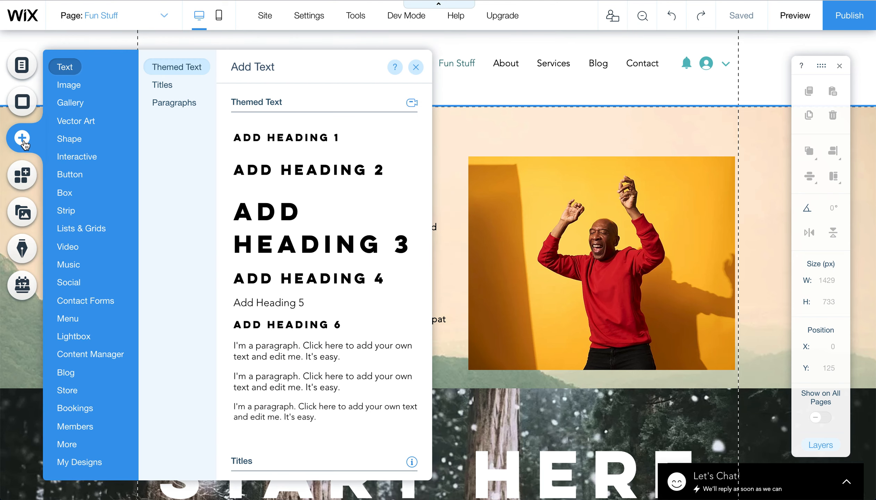
pyautogui.click(71, 391)
pyautogui.click(265, 330)
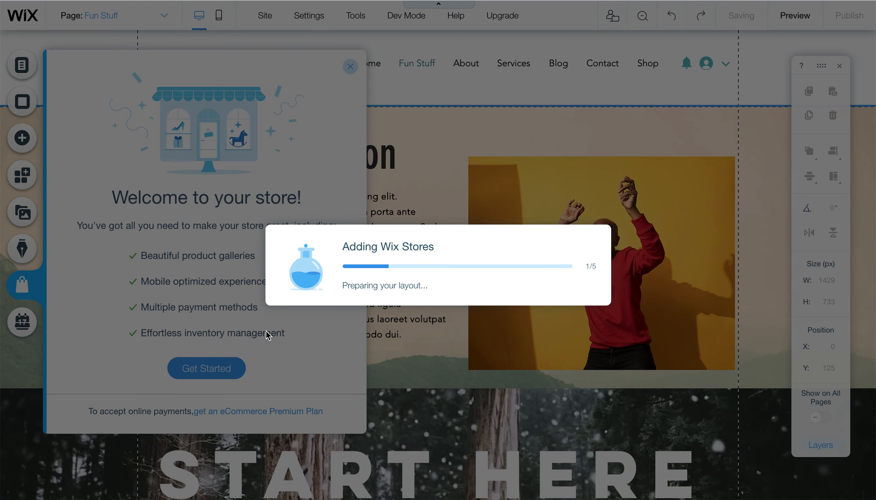
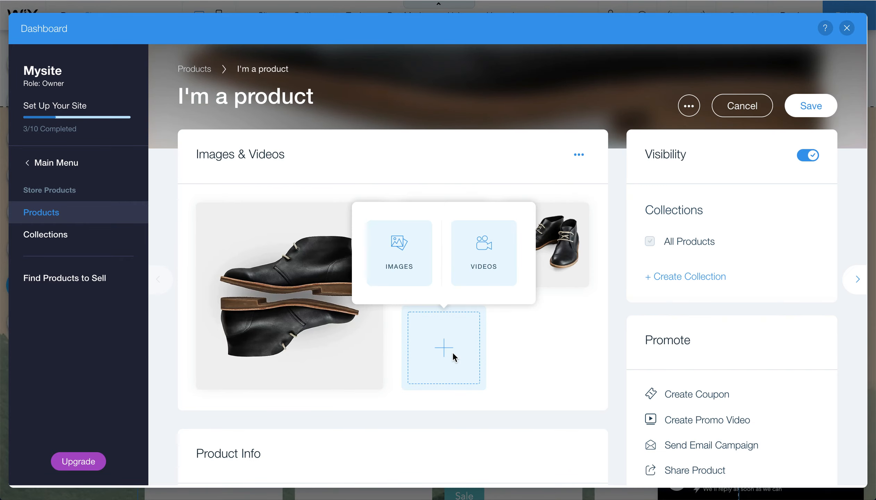
# - Examine the black boots product's basic info, description, additional info sections, custom text and promotion options, and save the product
pyautogui.scroll(-8, 596, 354)
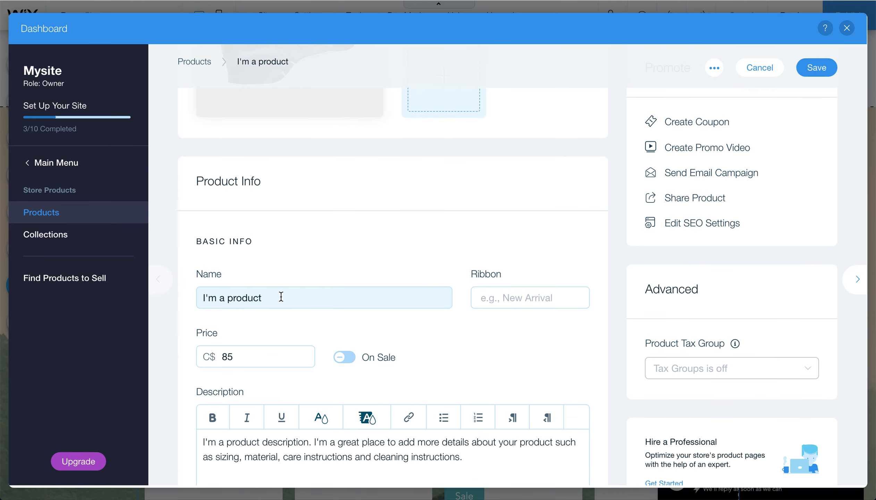
pyautogui.scroll(-2, 286, 298)
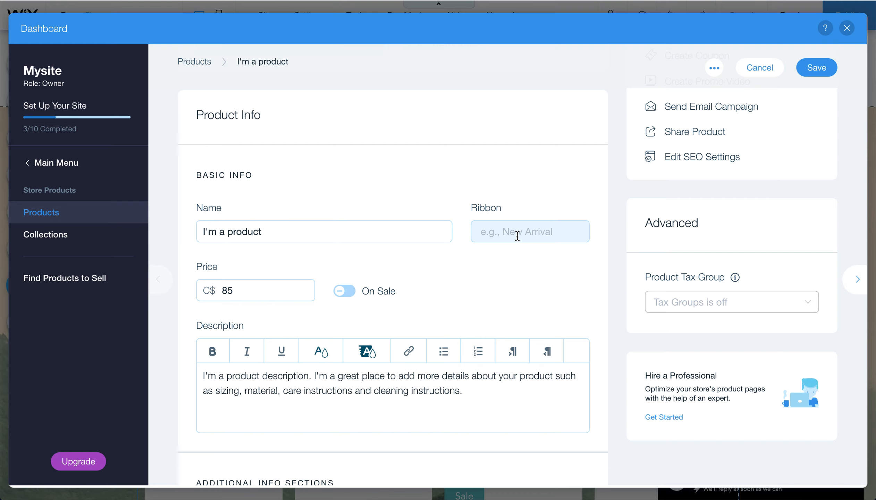
pyautogui.scroll(-4, 230, 288)
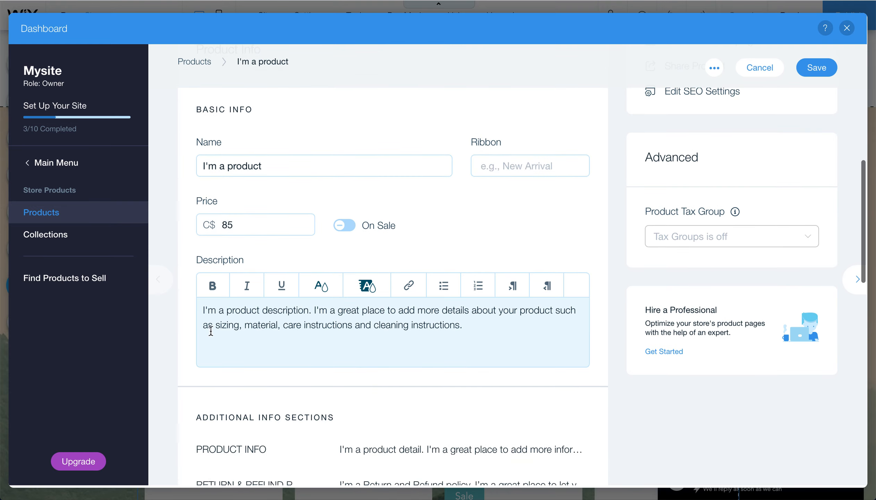
pyautogui.scroll(-5, 246, 340)
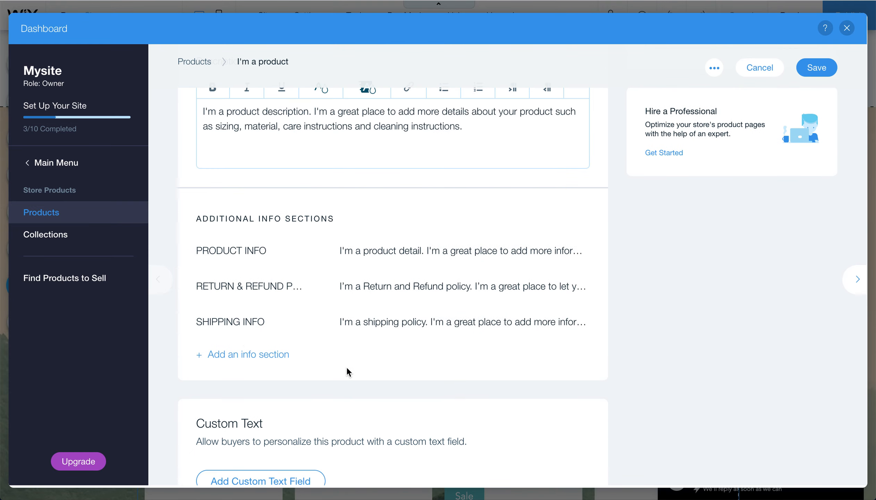
pyautogui.scroll(-3, 346, 370)
pyautogui.scroll(15, 348, 371)
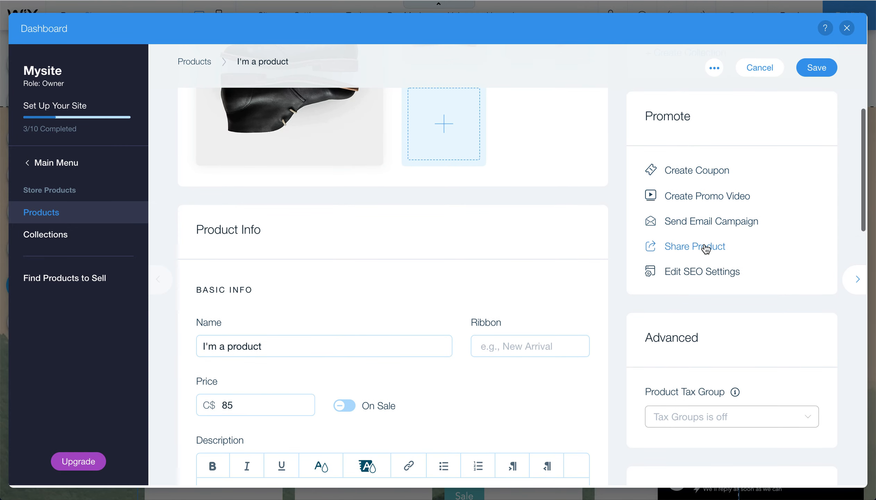
pyautogui.scroll(2, 705, 247)
pyautogui.scroll(4, 705, 247)
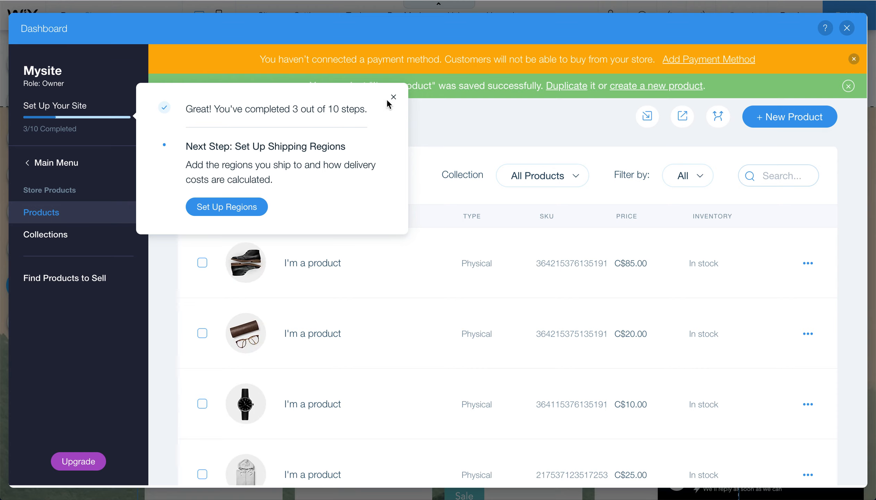
# - Dismiss the shipping regions suggestion and delete the black boots product from the store
pyautogui.click(391, 98)
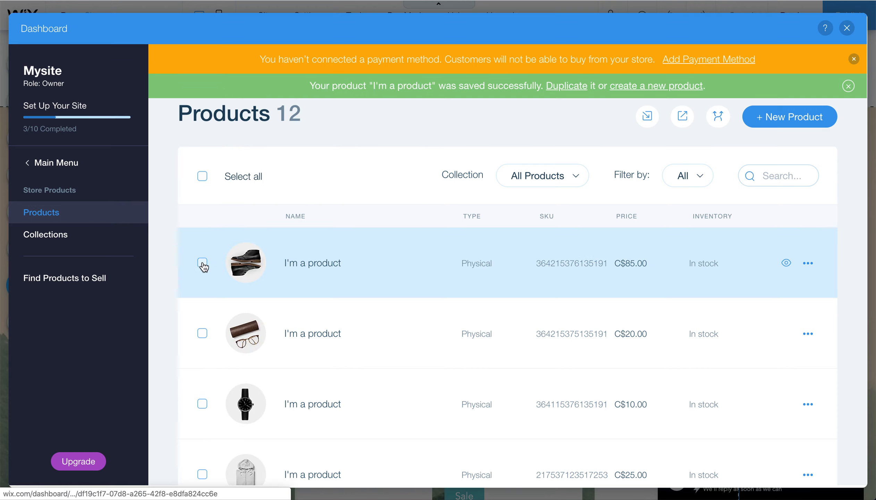
pyautogui.click(202, 263)
pyautogui.click(780, 176)
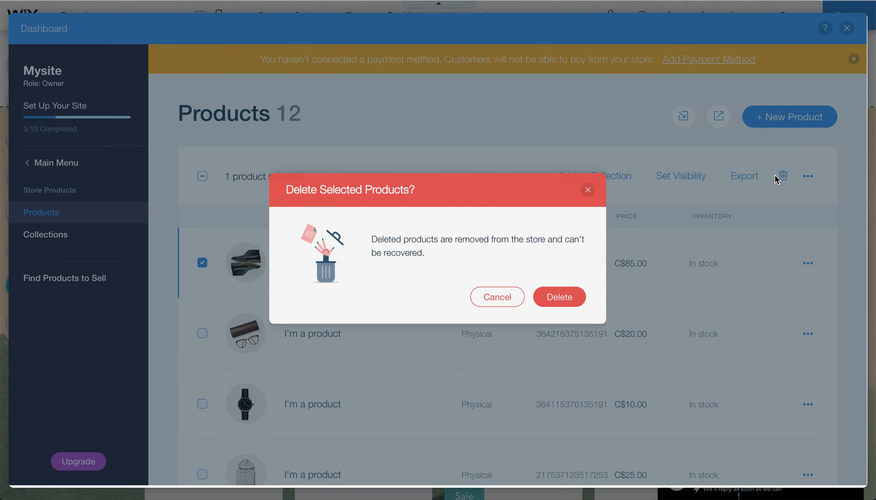
pyautogui.click(584, 298)
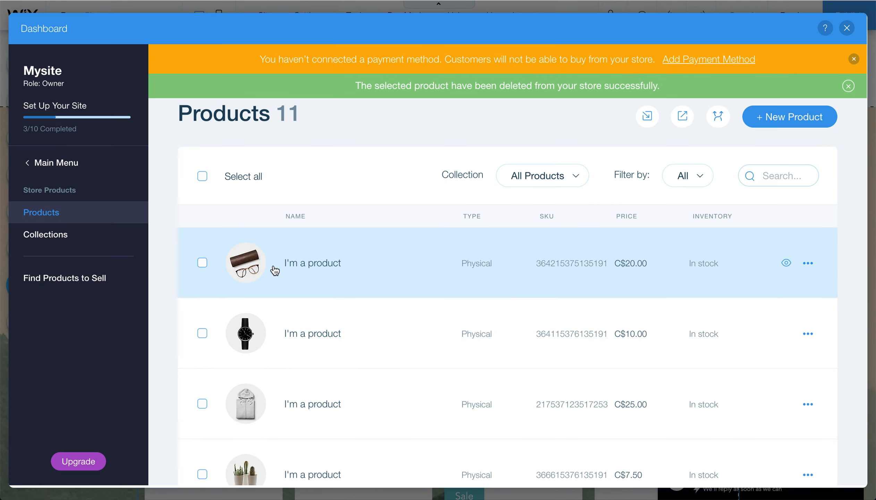
# - Return from the dashboard to the editor, close the Store Manager, and look over the Shop page's product gallery
pyautogui.click(846, 28)
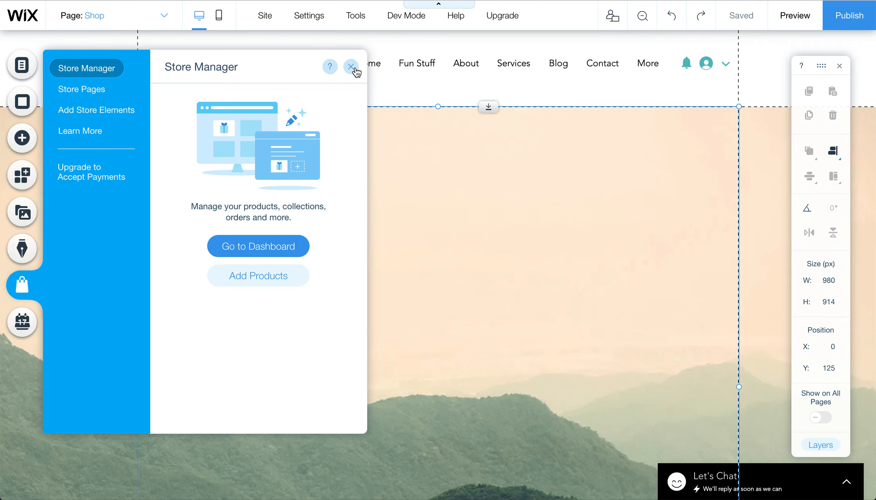
pyautogui.click(351, 66)
pyautogui.scroll(-5, 406, 334)
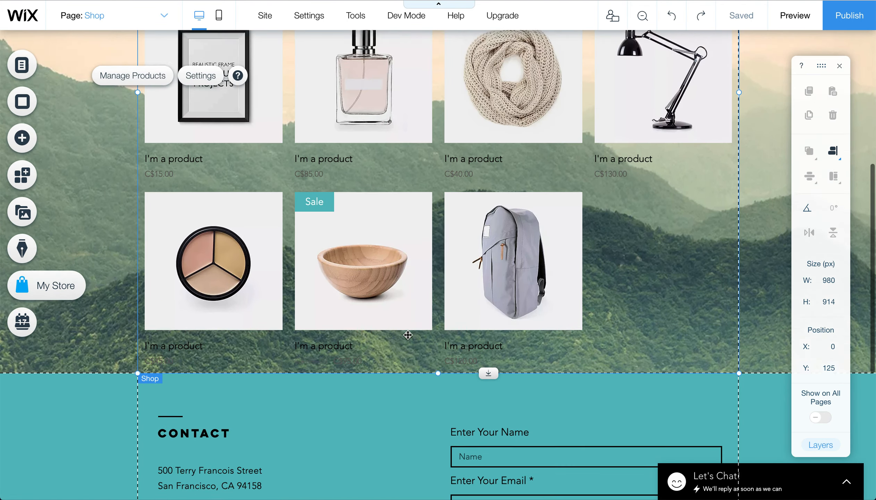
# - Examine the Shop product gallery's collection, layout, display and design settings without changing them, and close the settings
pyautogui.scroll(3, 403, 229)
pyautogui.click(375, 179)
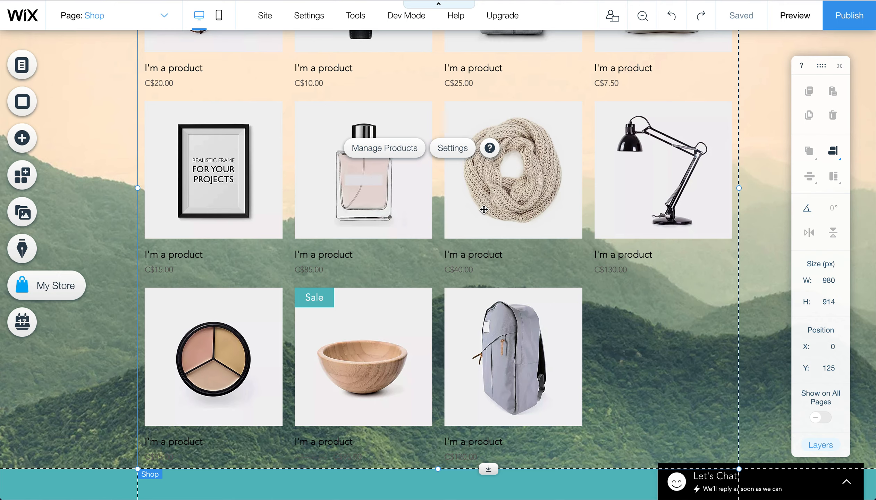
pyautogui.scroll(4, 485, 211)
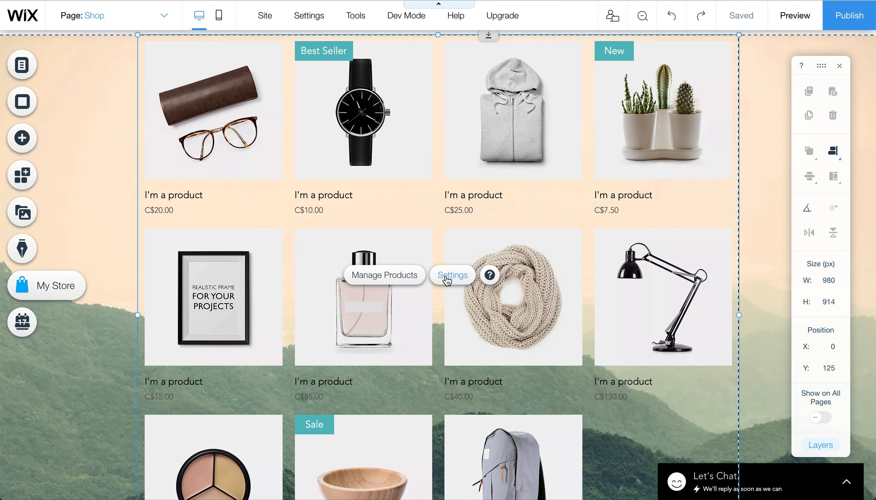
pyautogui.click(447, 280)
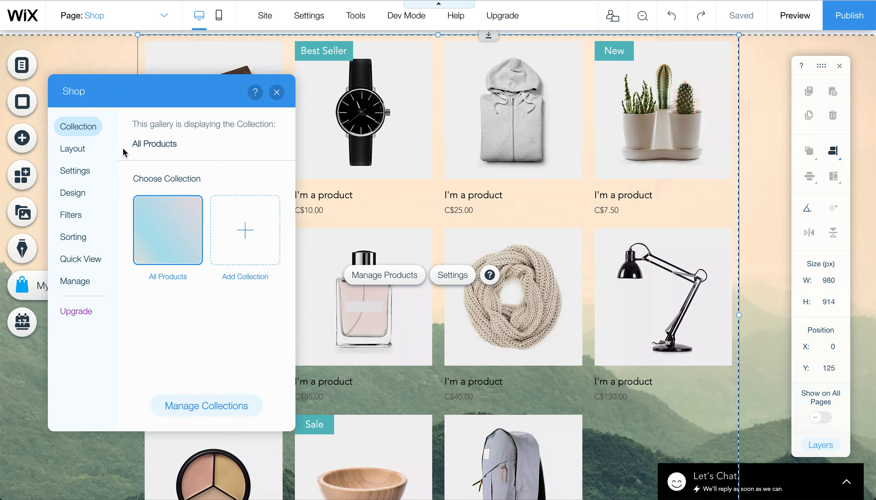
pyautogui.click(77, 152)
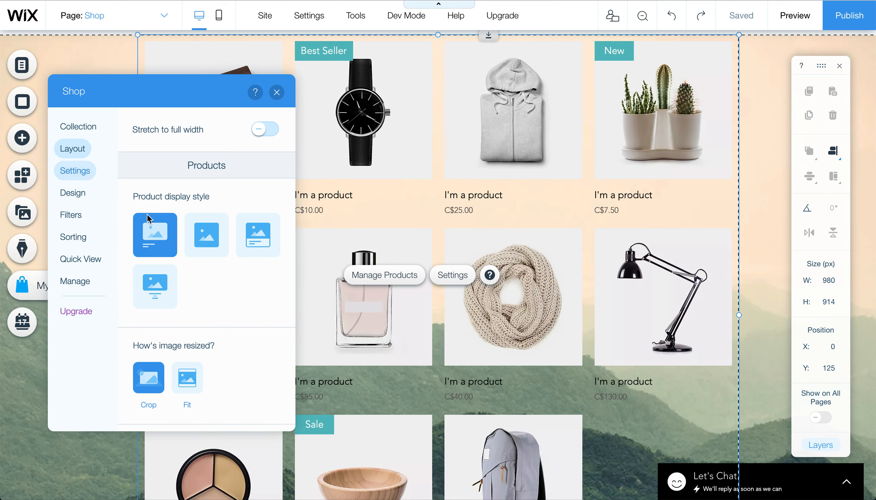
pyautogui.click(73, 172)
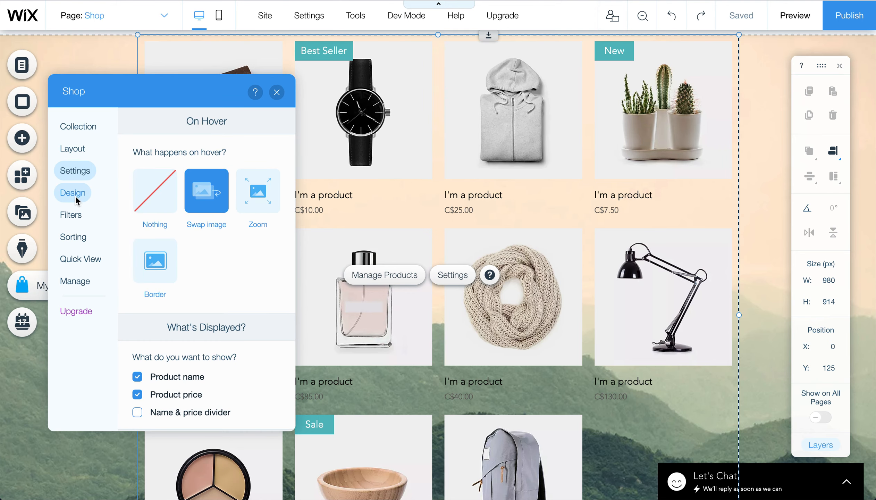
pyautogui.click(74, 192)
pyautogui.click(277, 93)
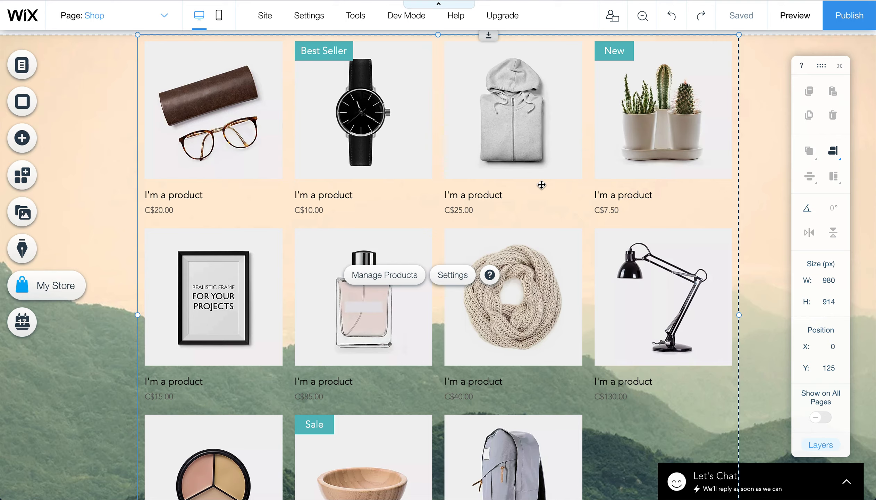
# - Save the site and publish it live
pyautogui.scroll(2, 541, 185)
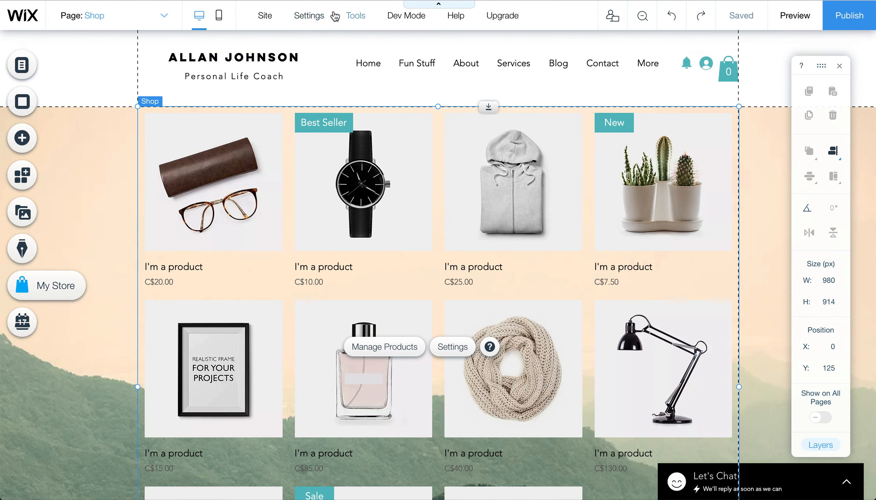
pyautogui.click(274, 21)
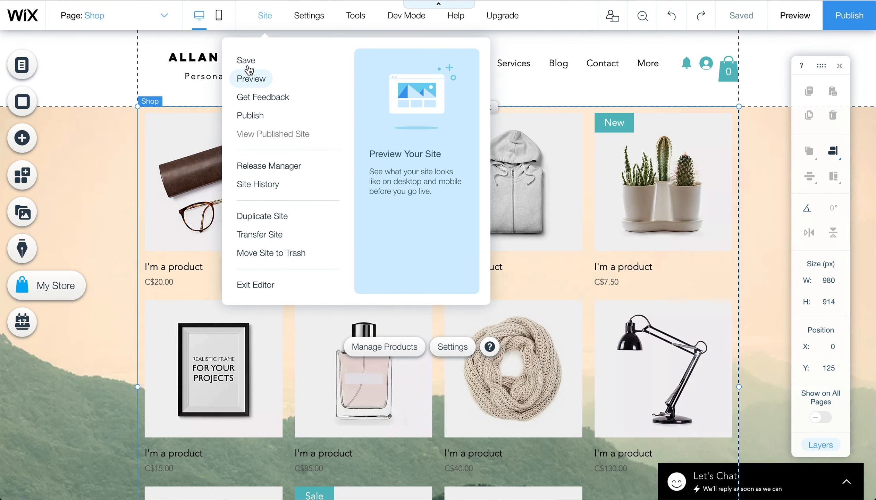
pyautogui.click(247, 61)
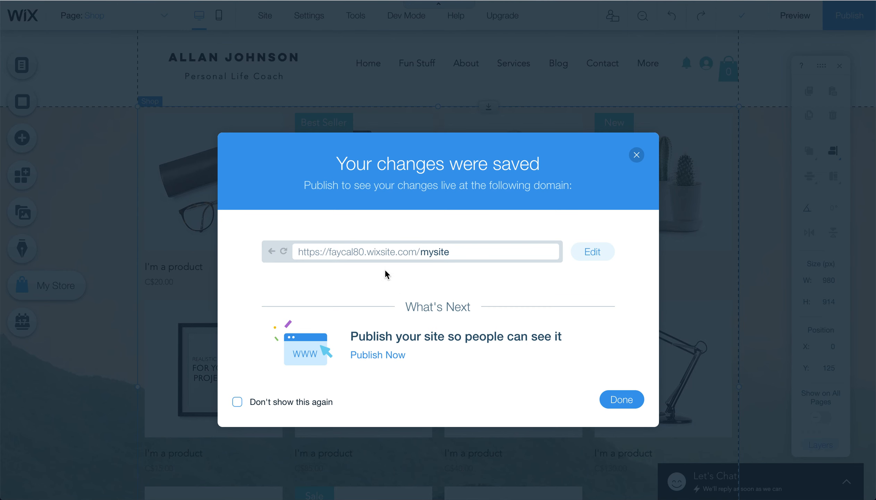
pyautogui.click(639, 404)
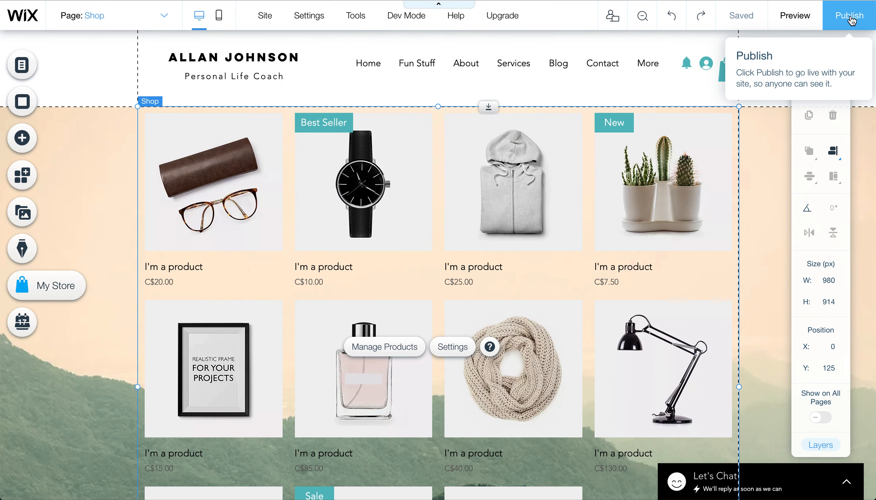
pyautogui.click(849, 17)
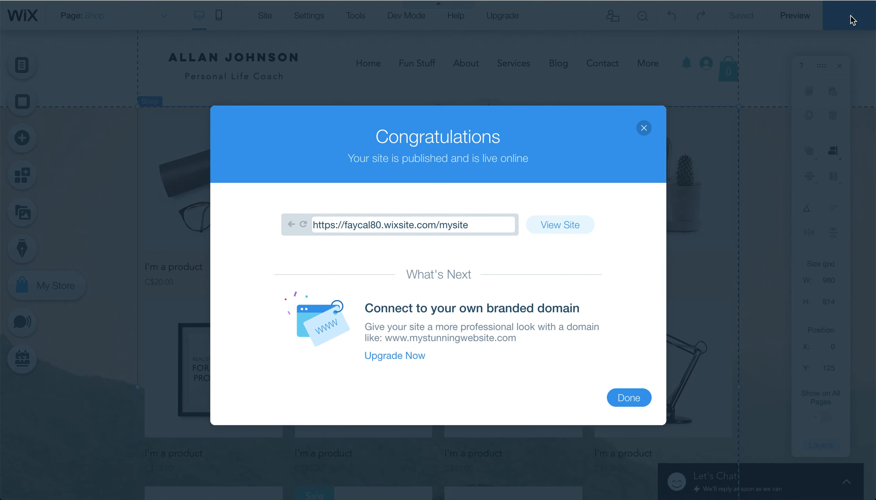
# - Open the published site and look over its web address and home page
pyautogui.click(557, 228)
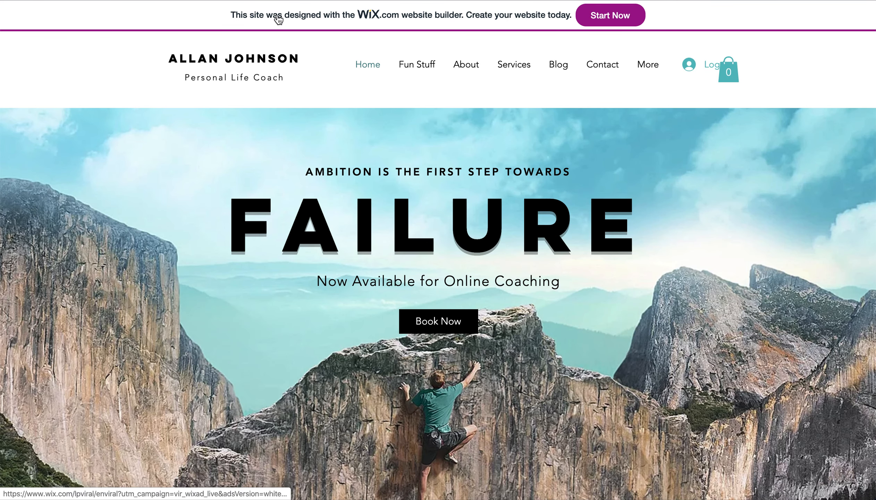
pyautogui.moveTo(164, 1)
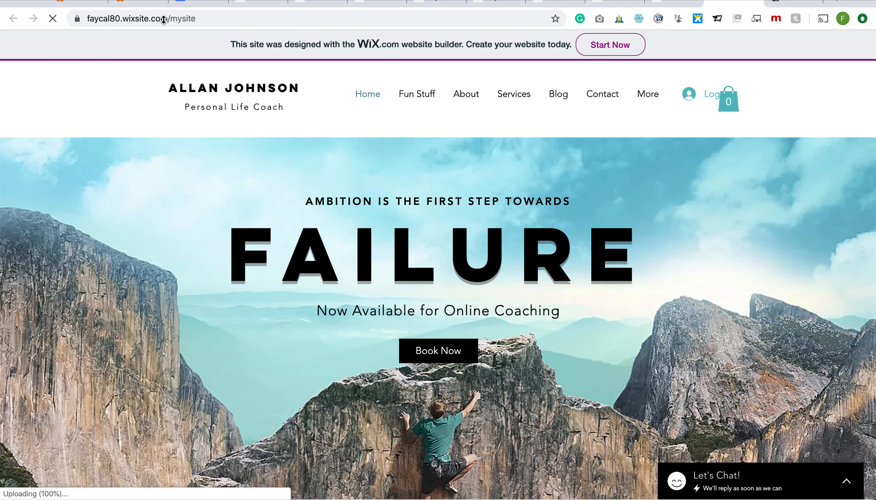
pyautogui.click(160, 19)
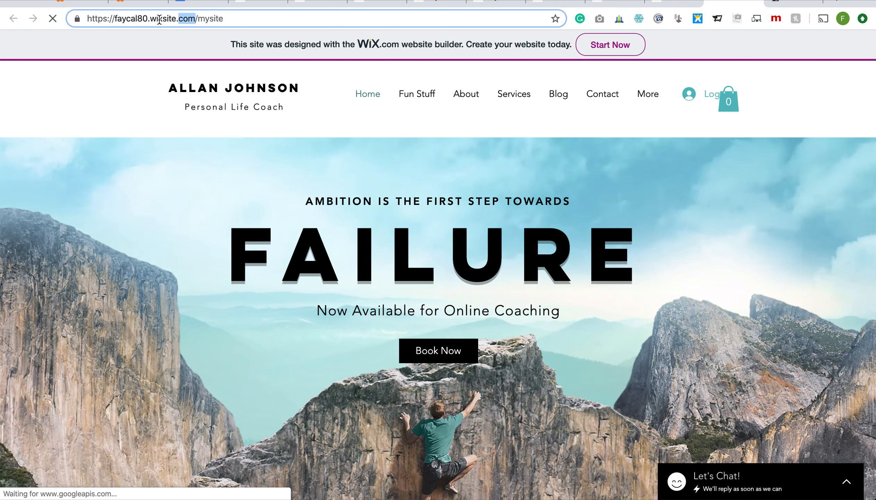
pyautogui.click(284, 212)
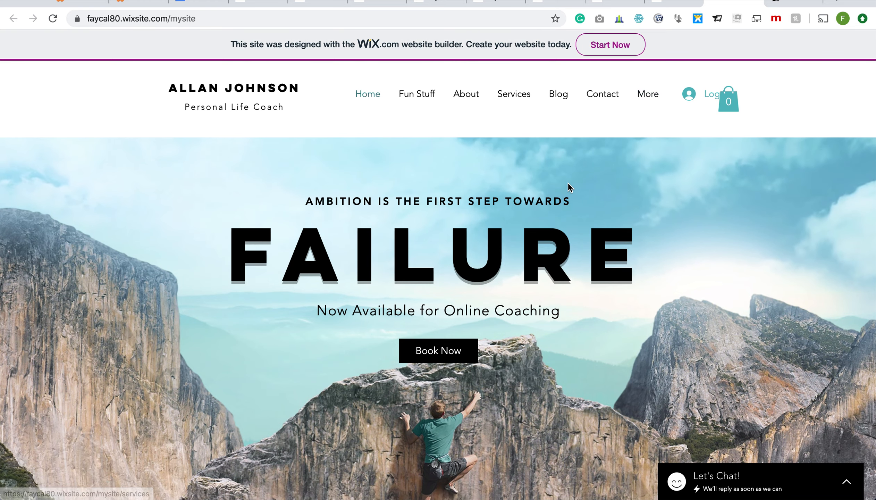
pyautogui.scroll(-4, 568, 183)
pyautogui.scroll(-8, 568, 183)
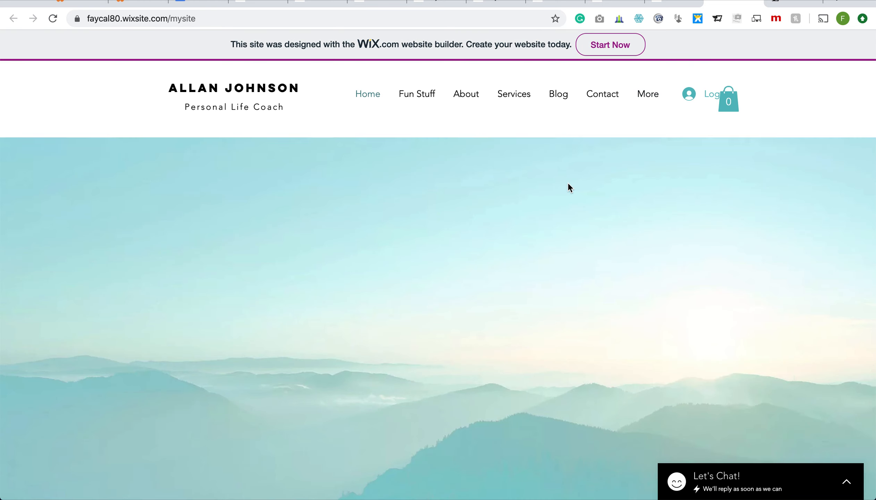
pyautogui.scroll(9, 568, 183)
pyautogui.scroll(3, 568, 183)
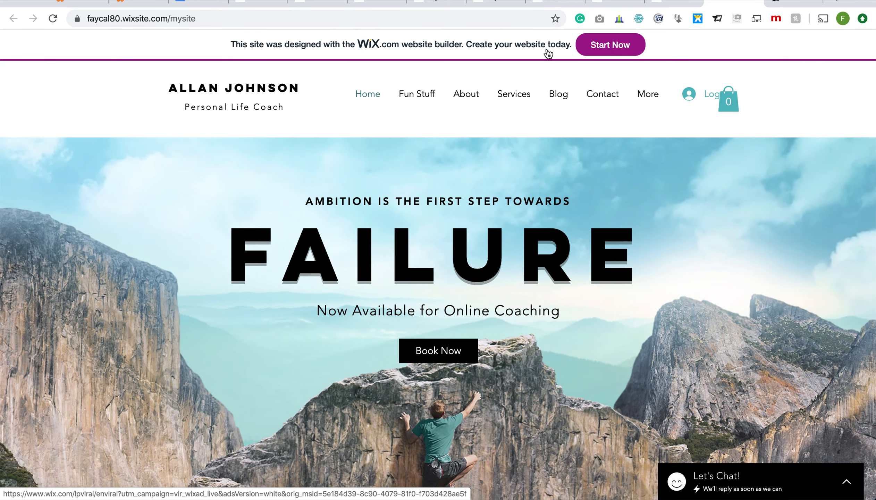
# - Look over the Fun Stuff and Shop pages on the published site
pyautogui.click(417, 97)
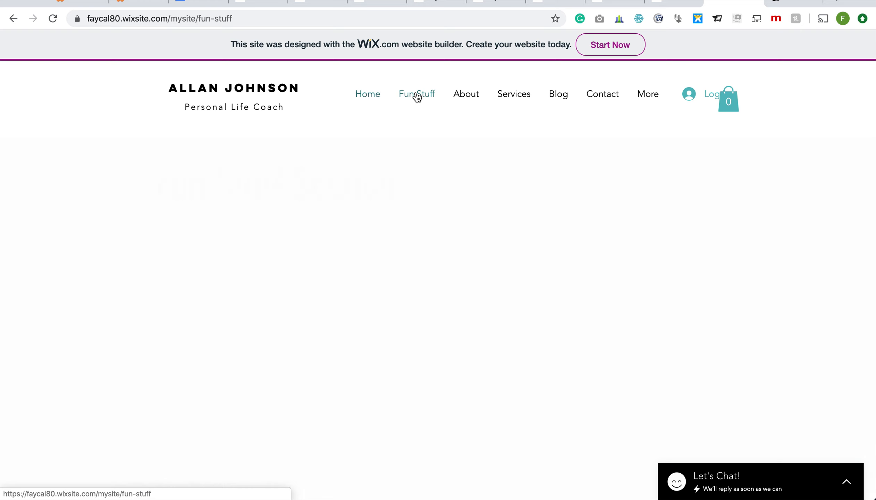
pyautogui.scroll(-3, 441, 263)
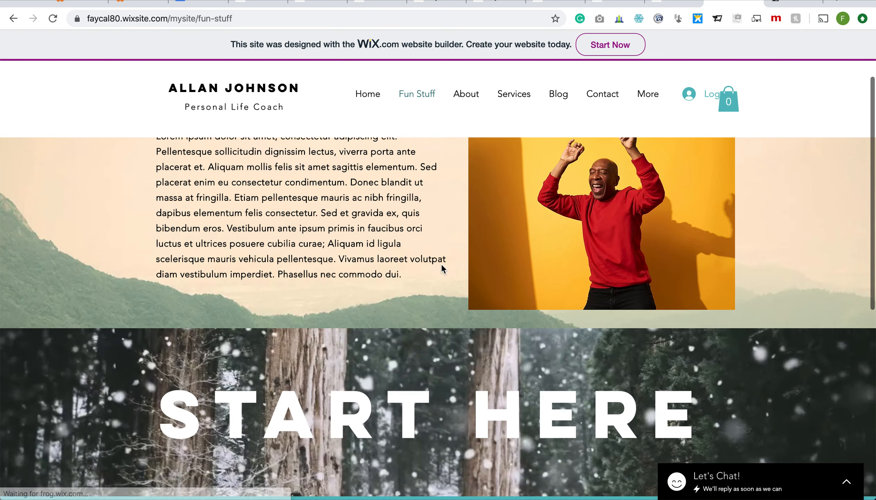
pyautogui.scroll(3, 442, 263)
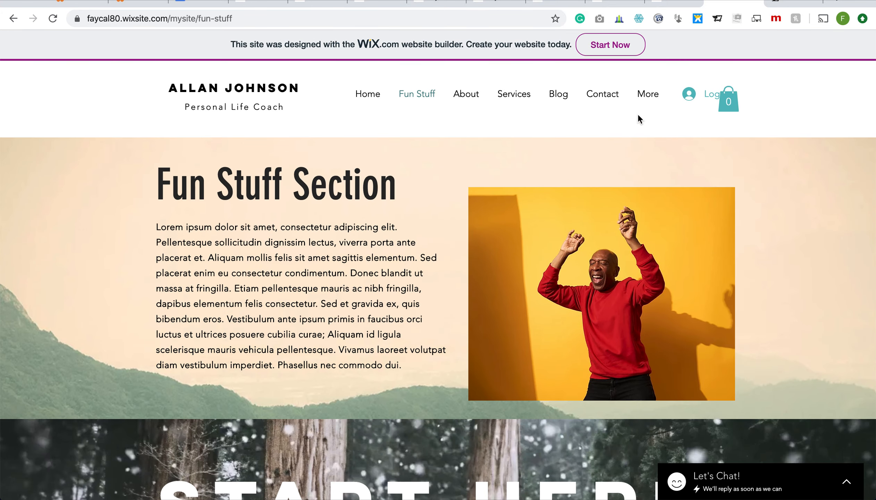
pyautogui.moveTo(650, 93)
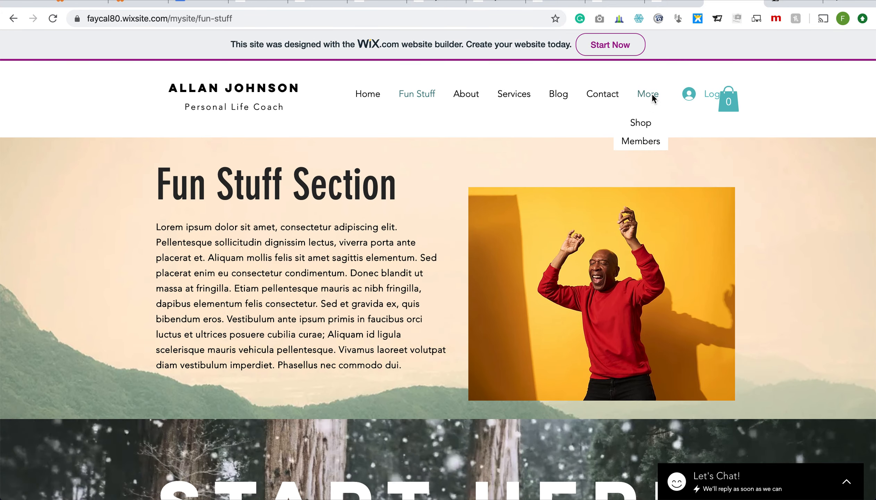
pyautogui.click(639, 123)
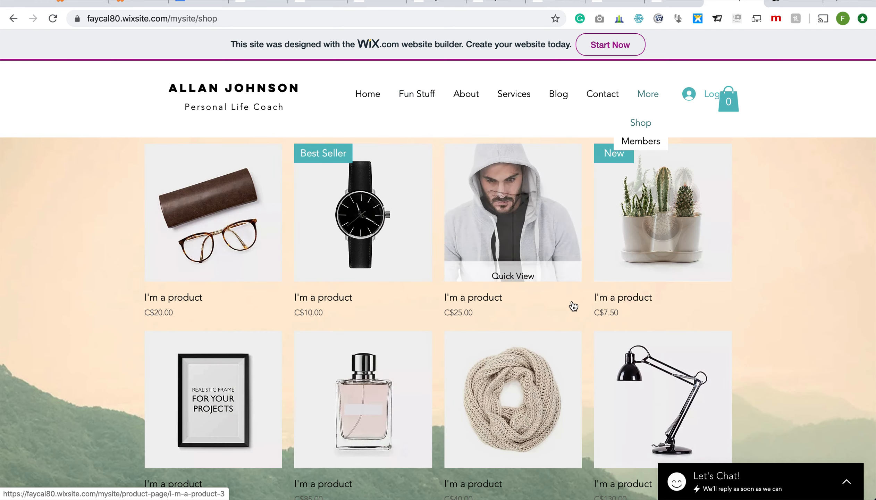
pyautogui.scroll(-3, 572, 306)
pyautogui.scroll(4, 572, 306)
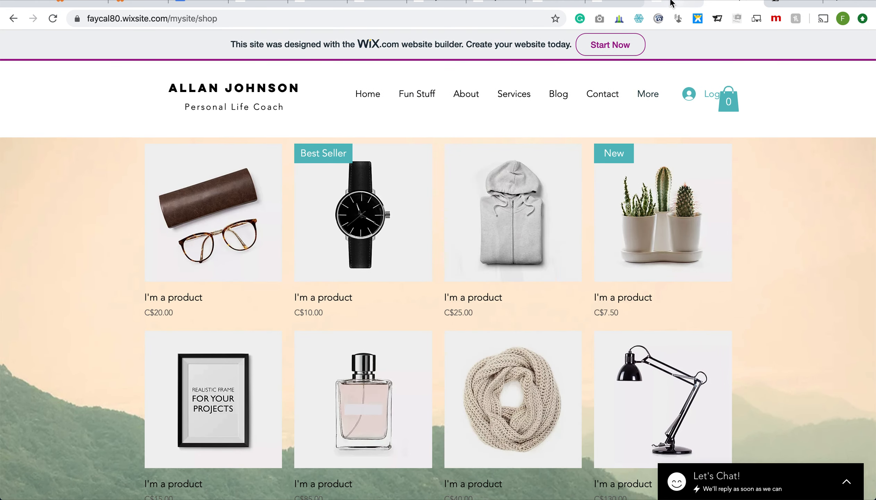
# - Return to the editor and dismiss the publishing confirmation and the mobile site suggestion
pyautogui.click(670, 3)
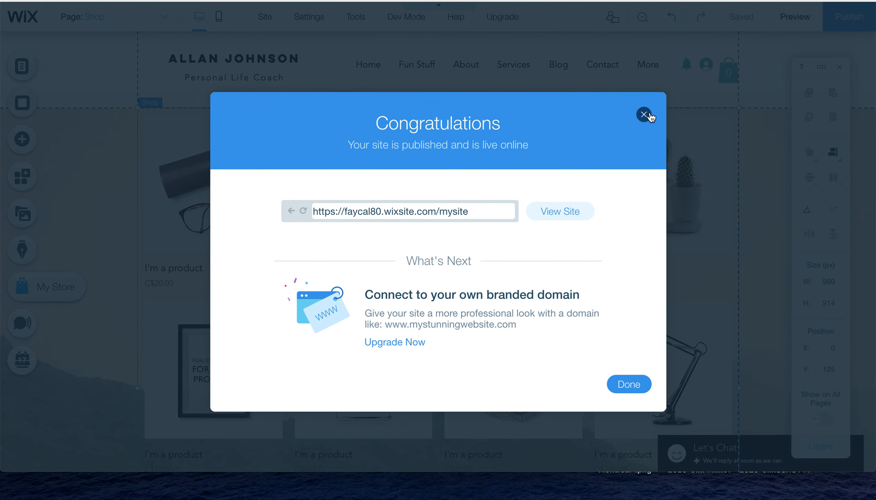
pyautogui.click(645, 114)
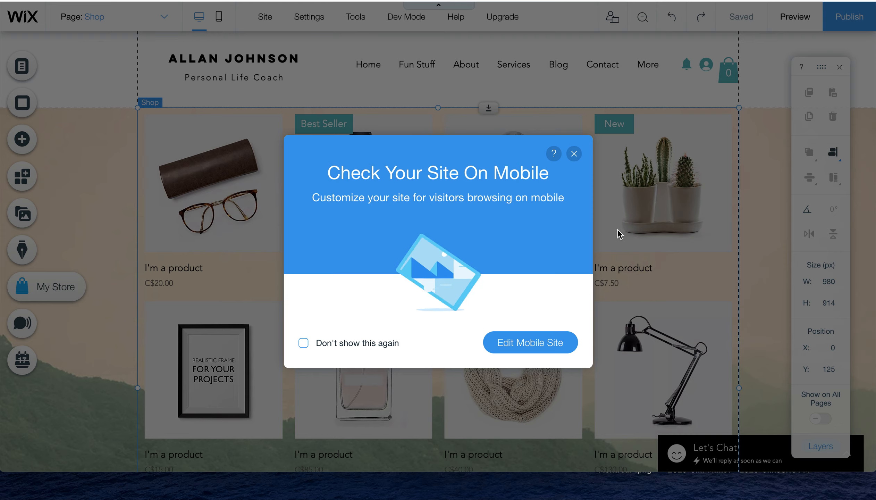
pyautogui.click(574, 153)
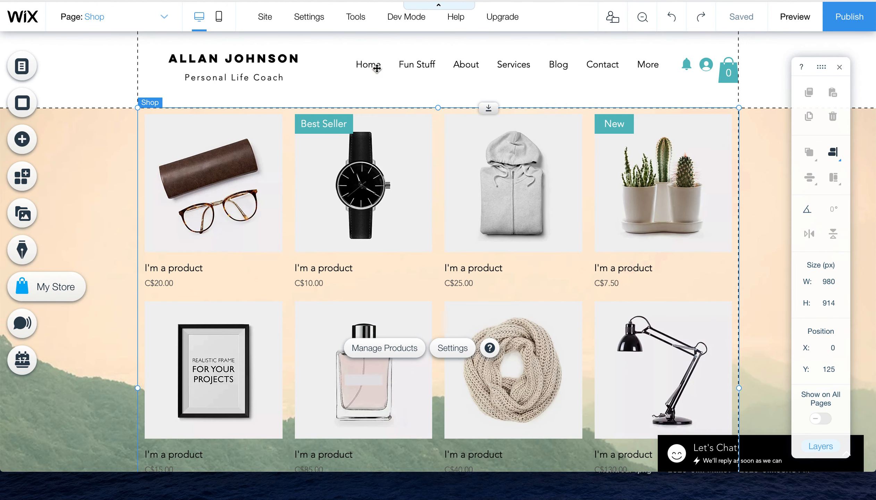
# - Exit the editor to the site's dashboard and go to the My Sites overview
pyautogui.click(262, 21)
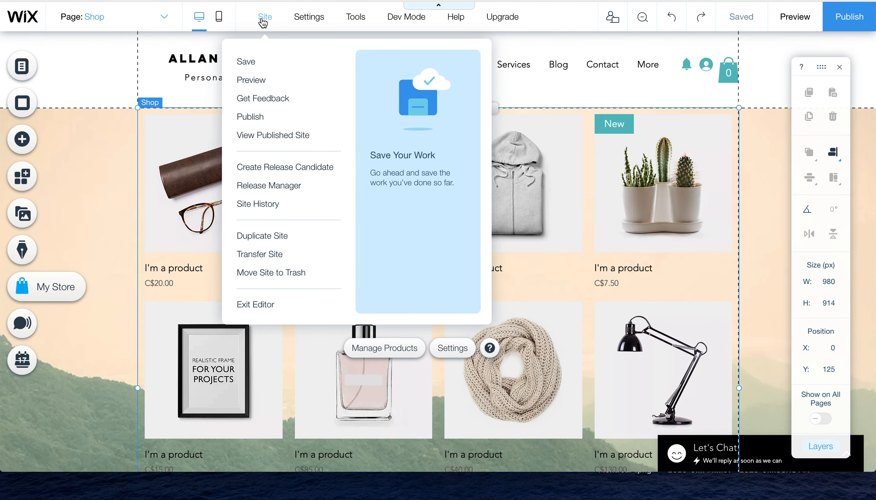
pyautogui.click(256, 305)
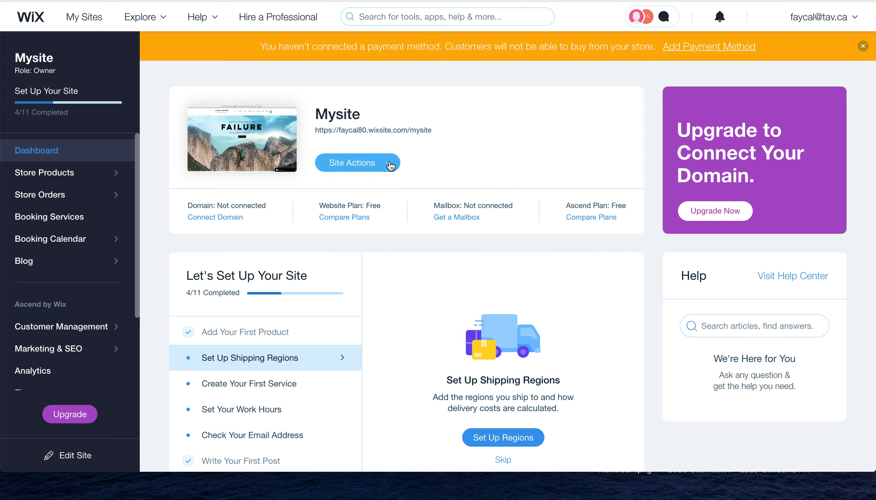
pyautogui.click(157, 25)
pyautogui.click(95, 24)
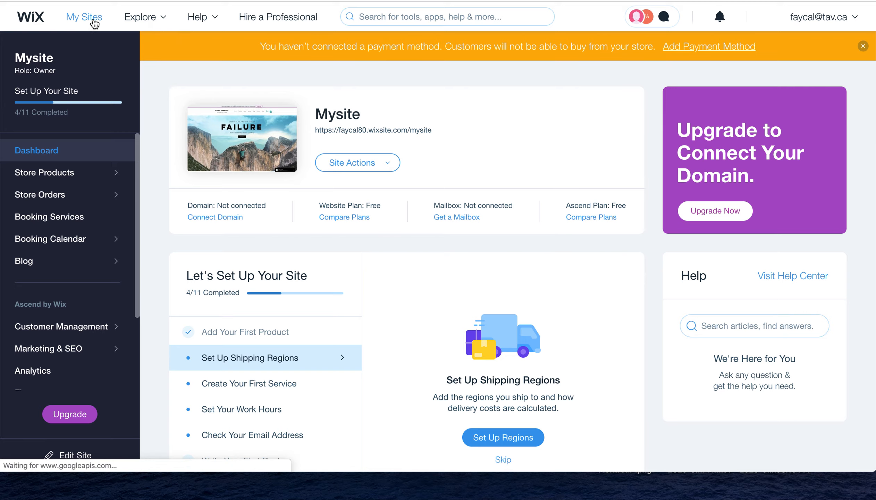